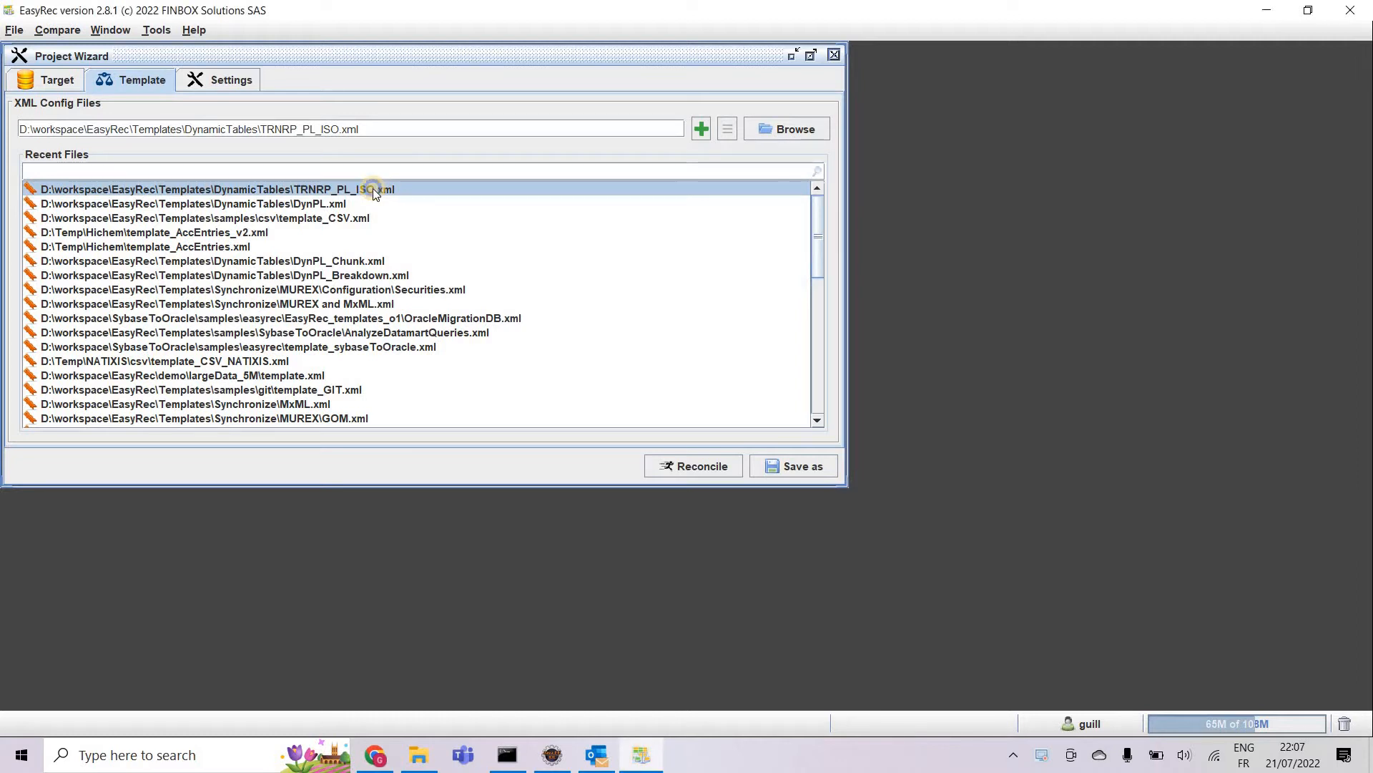
- Check the User Comments options of the TRNRP_PL_ISO.xml template in the Template Wizard and save the template
right_click(368, 189)
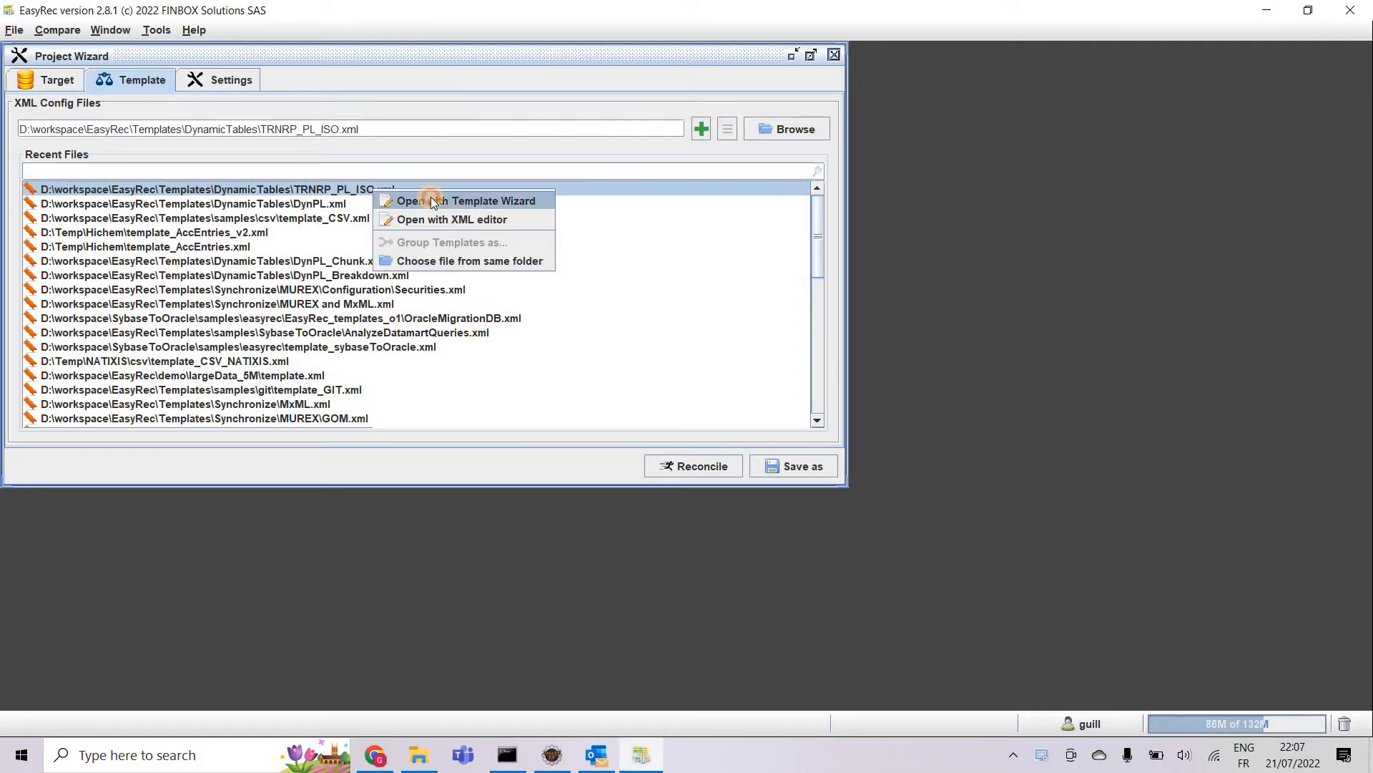
click(431, 201)
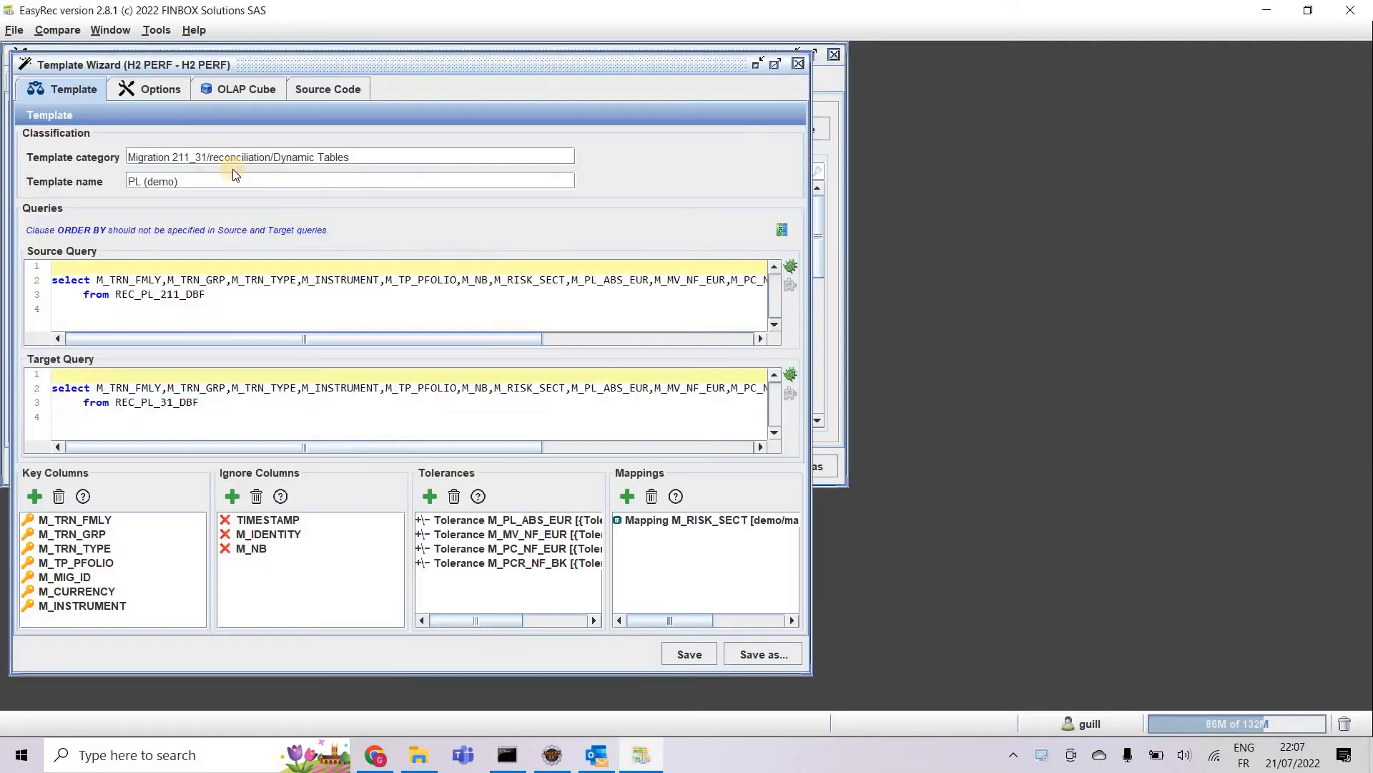
click(154, 91)
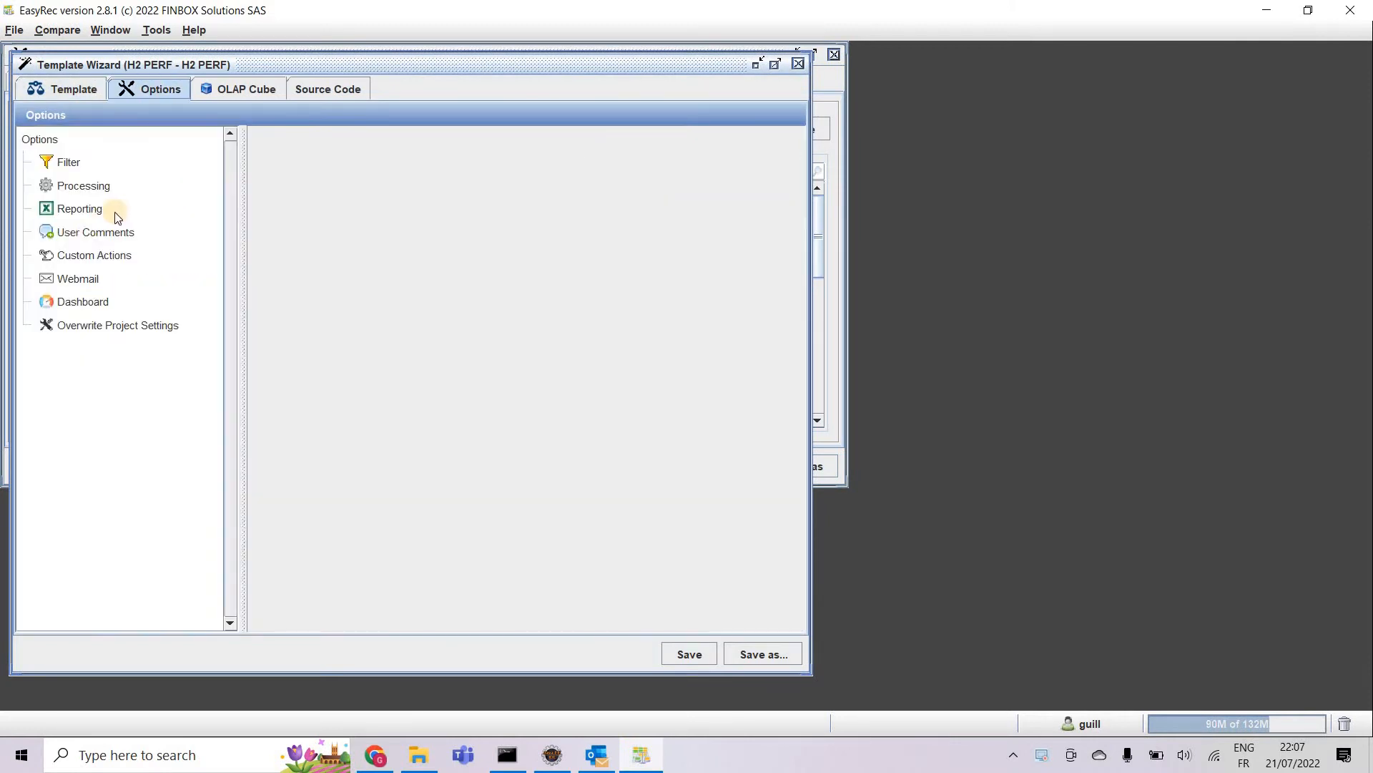
click(84, 233)
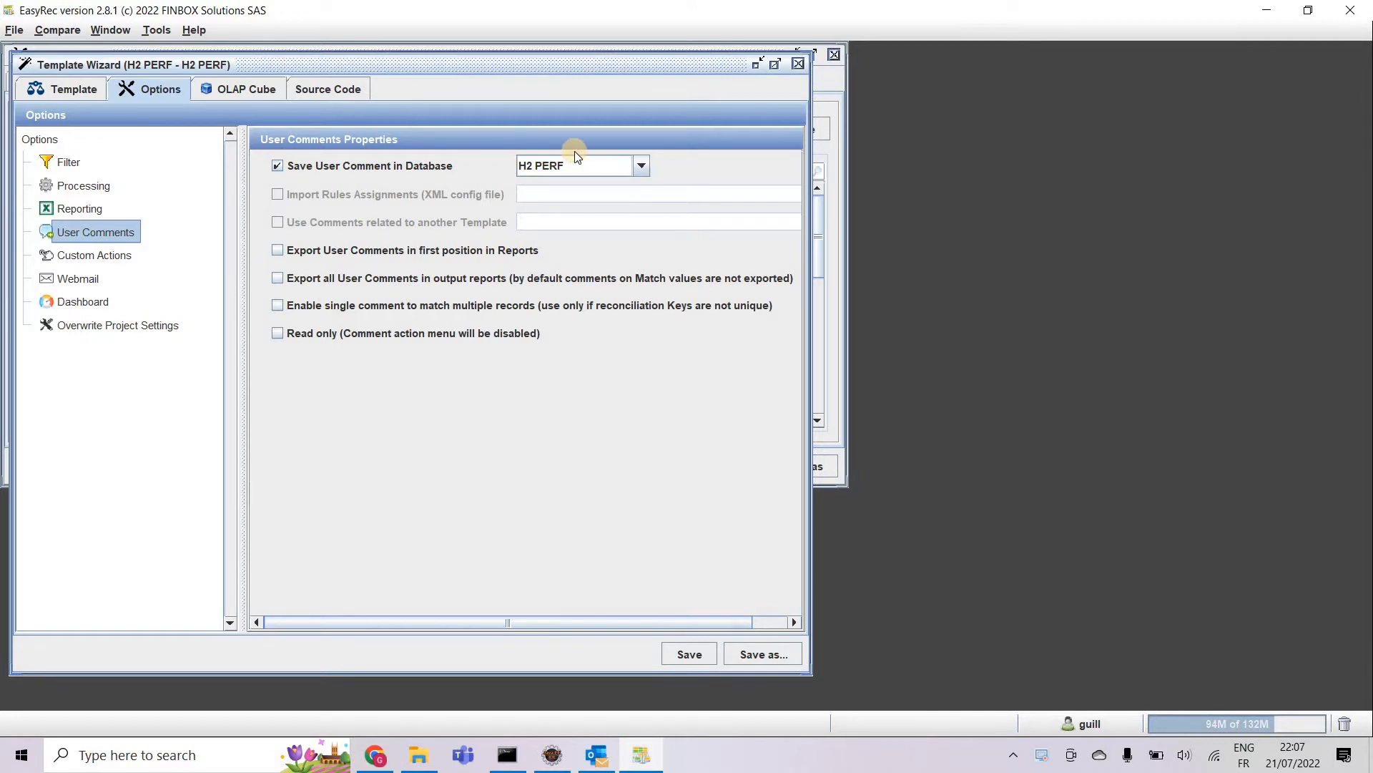
click(700, 651)
click(797, 65)
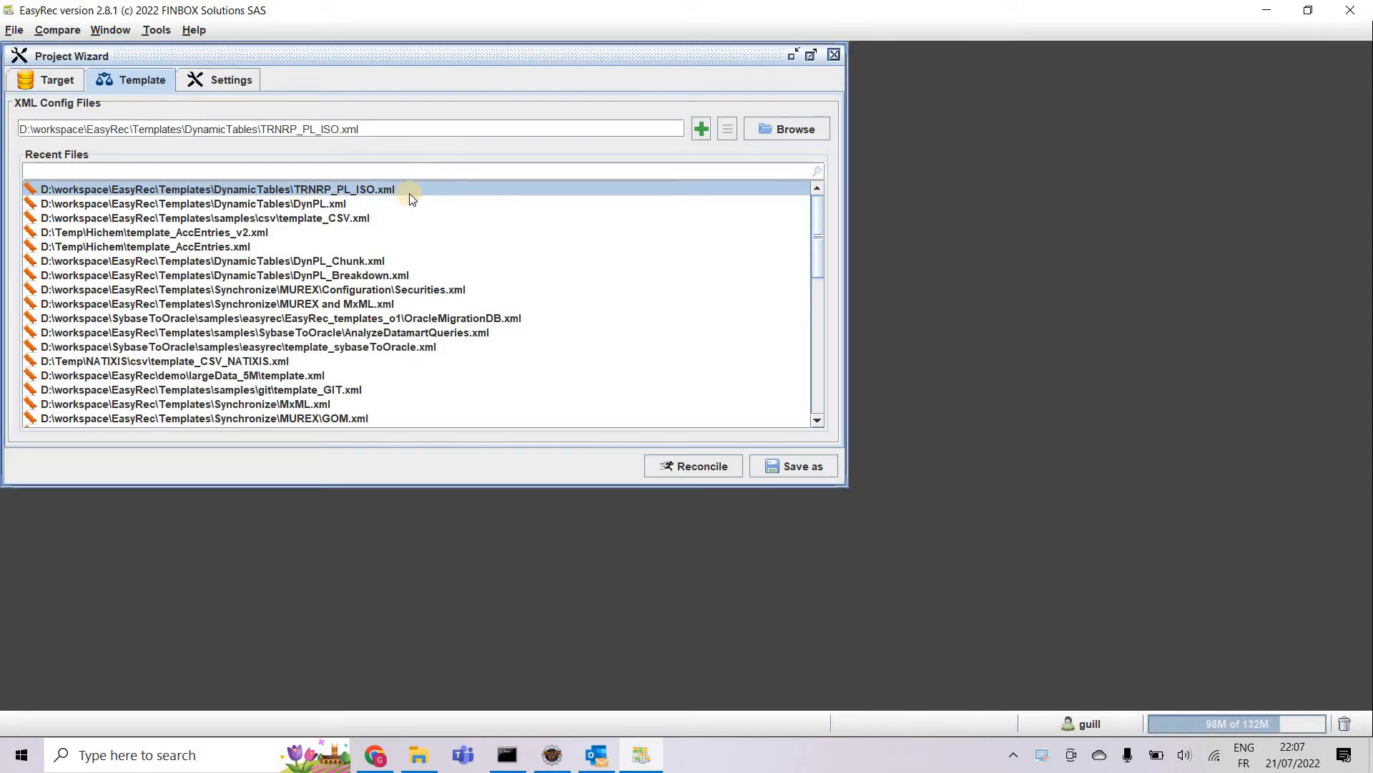
- Run a one-to-one reconciliation with the TRNRP_PL_ISO.xml template and maximize the result window
click(688, 463)
click(654, 570)
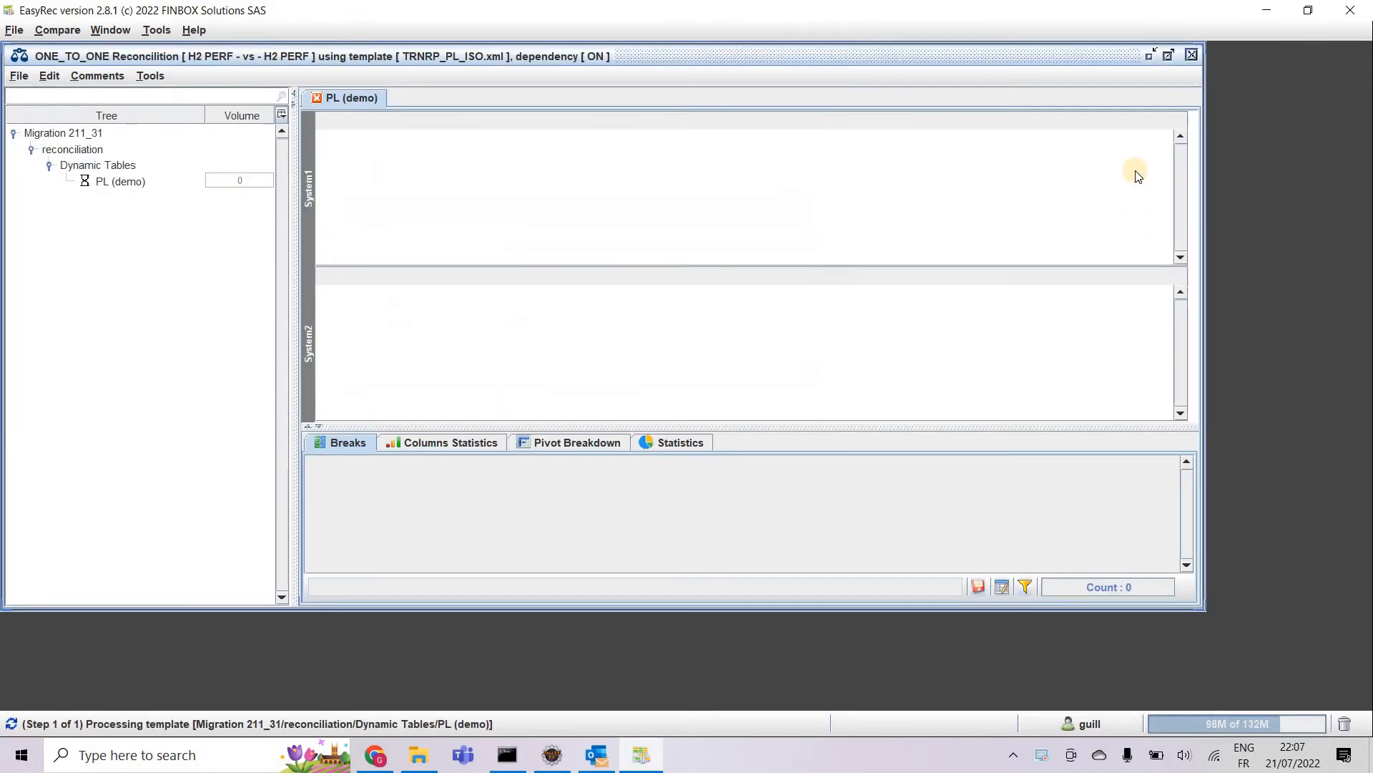
click(1169, 55)
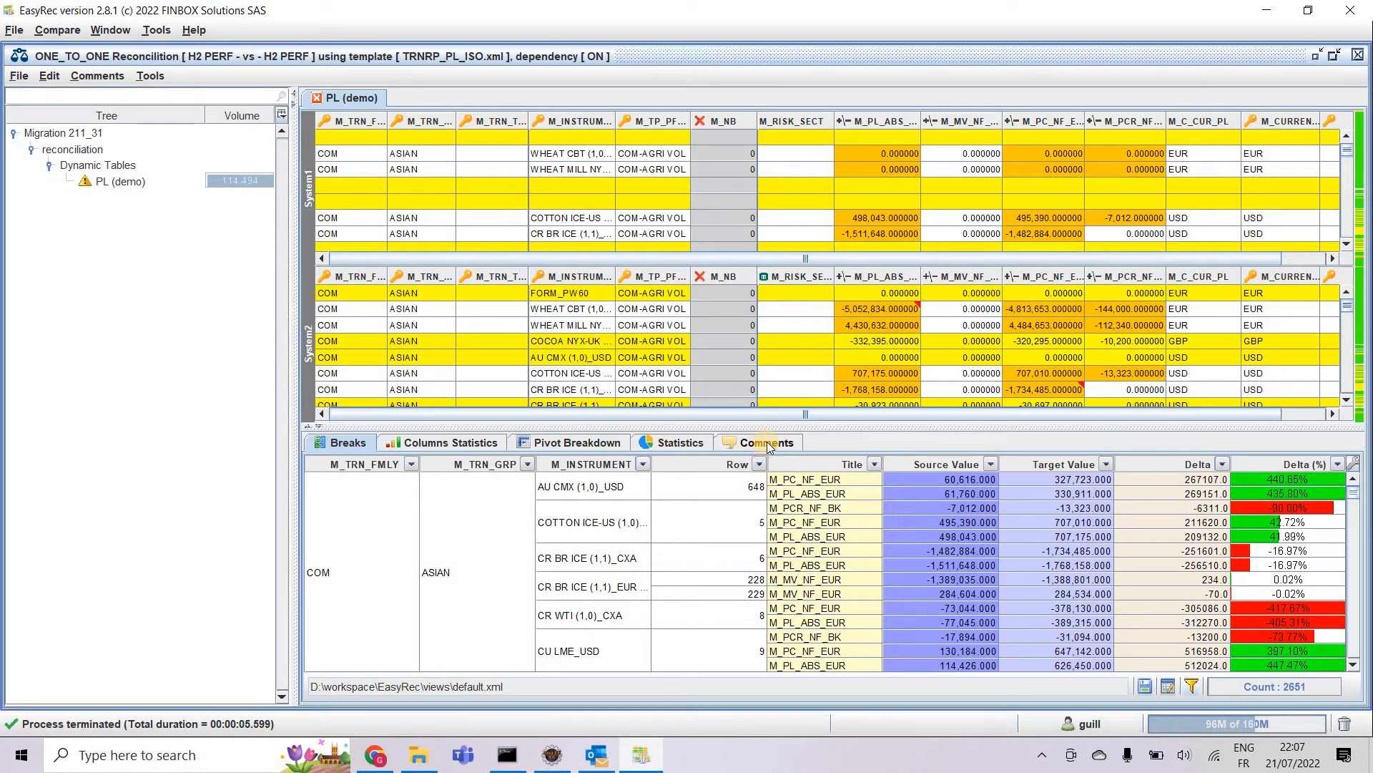
- Browse the list of user comments and locate the CR WTI M_PC_NF_EUR comment in the data grids
click(765, 443)
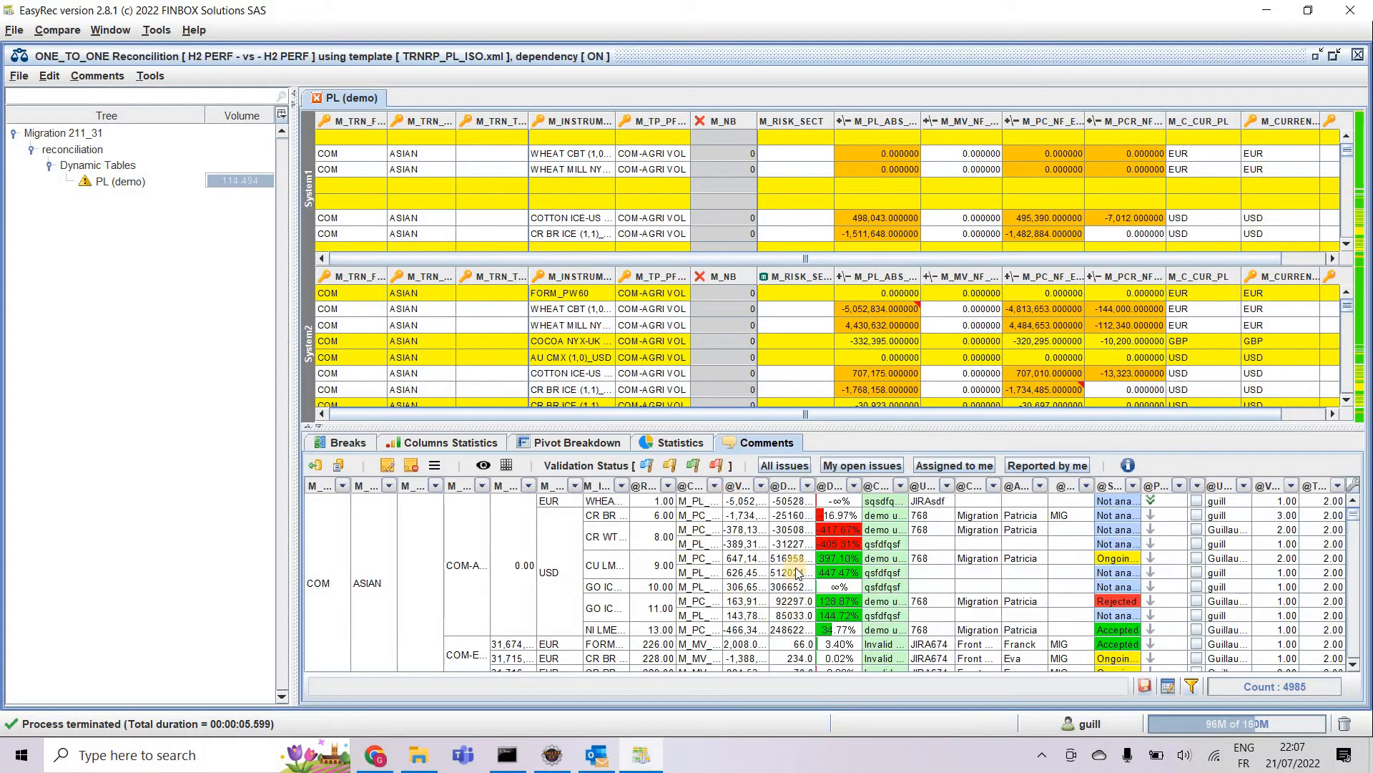
scroll(859, 529, down, 5)
scroll(869, 527, up, 5)
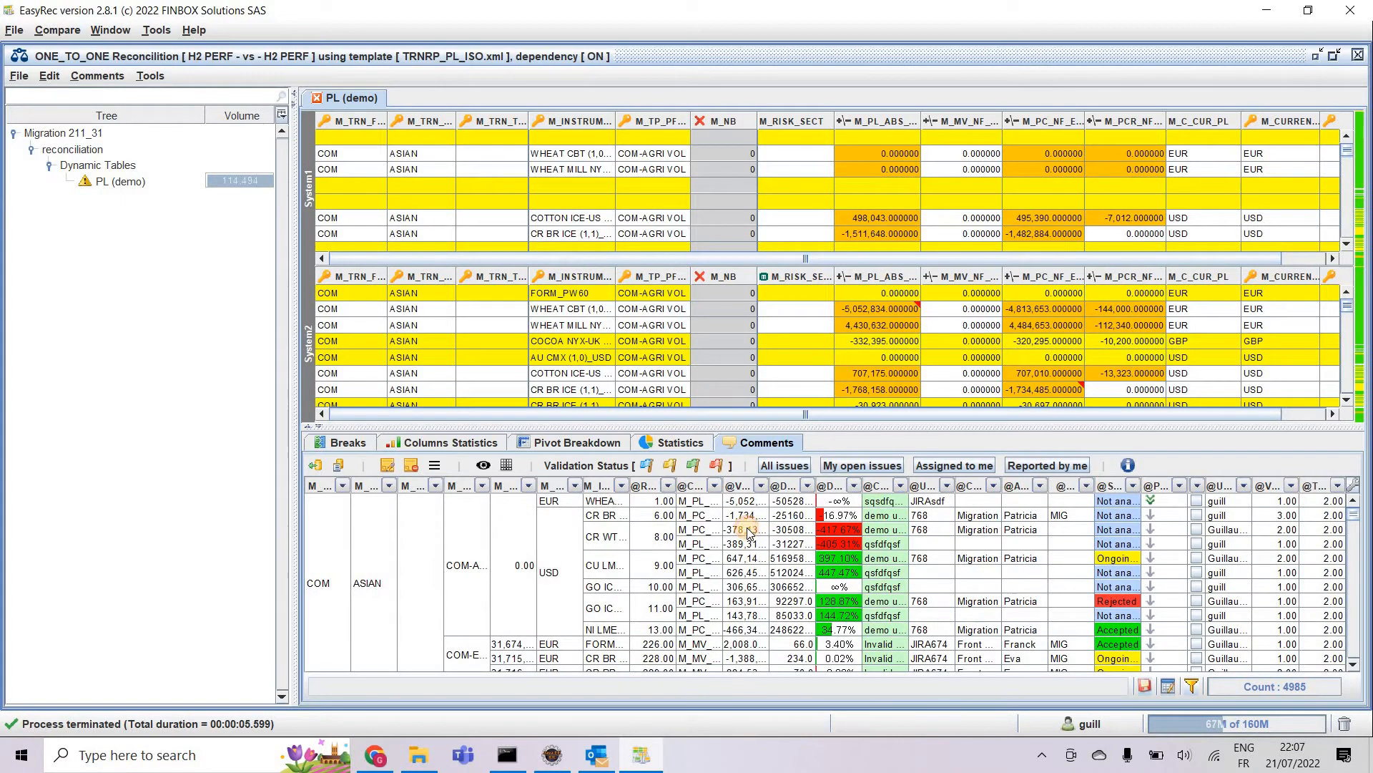
click(746, 530)
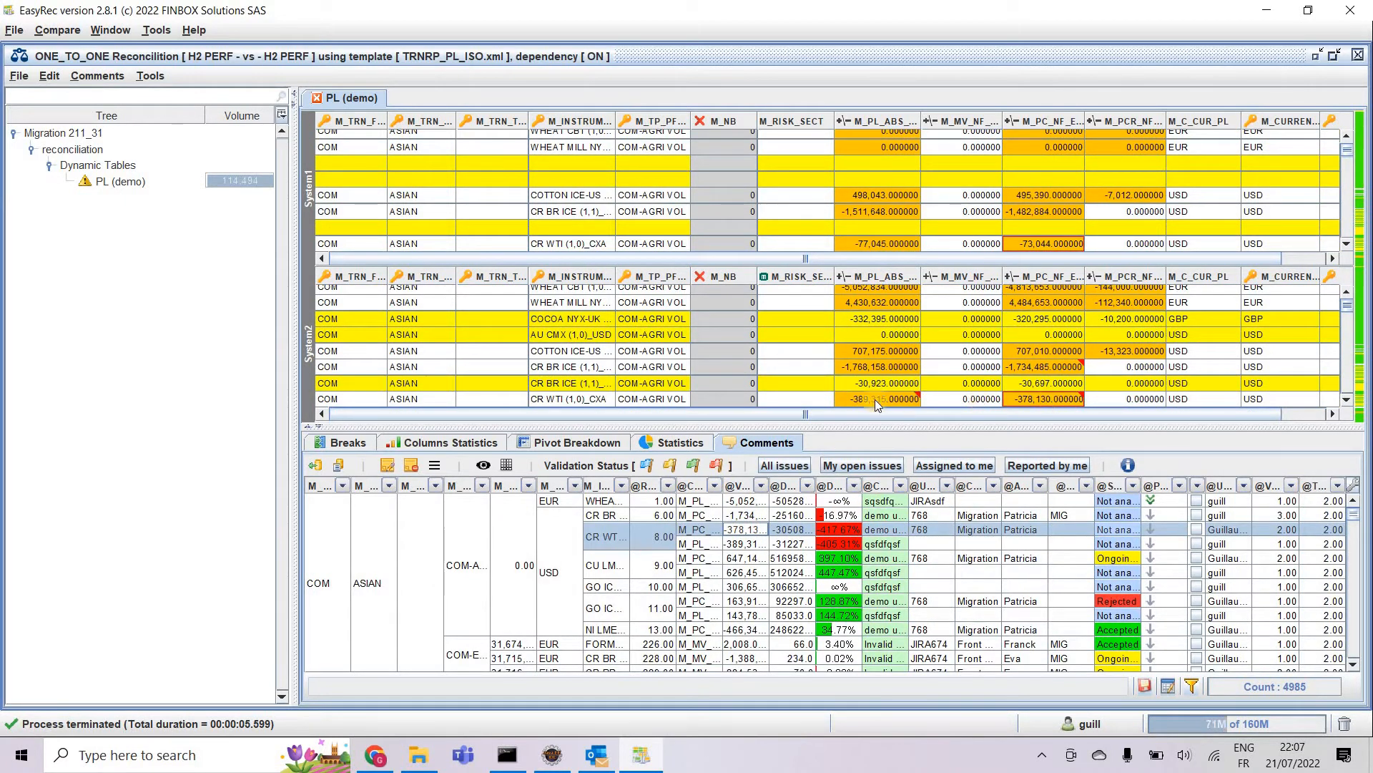
- Review the reference, priority, status choices and text of the comment on the System2 CR BR ICE (1,1) M_PC_NF_EUR value, then close it without changes
click(1070, 368)
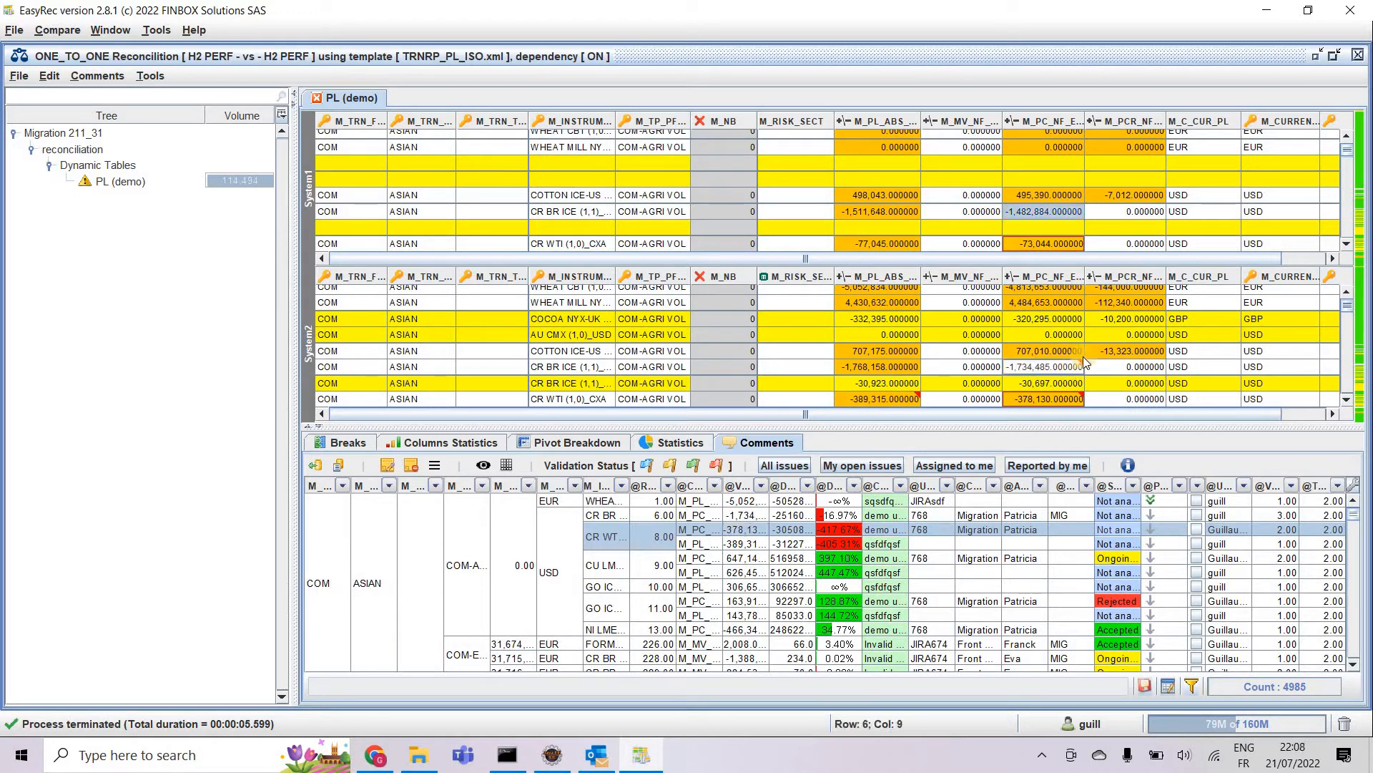
right_click(1047, 370)
click(1110, 640)
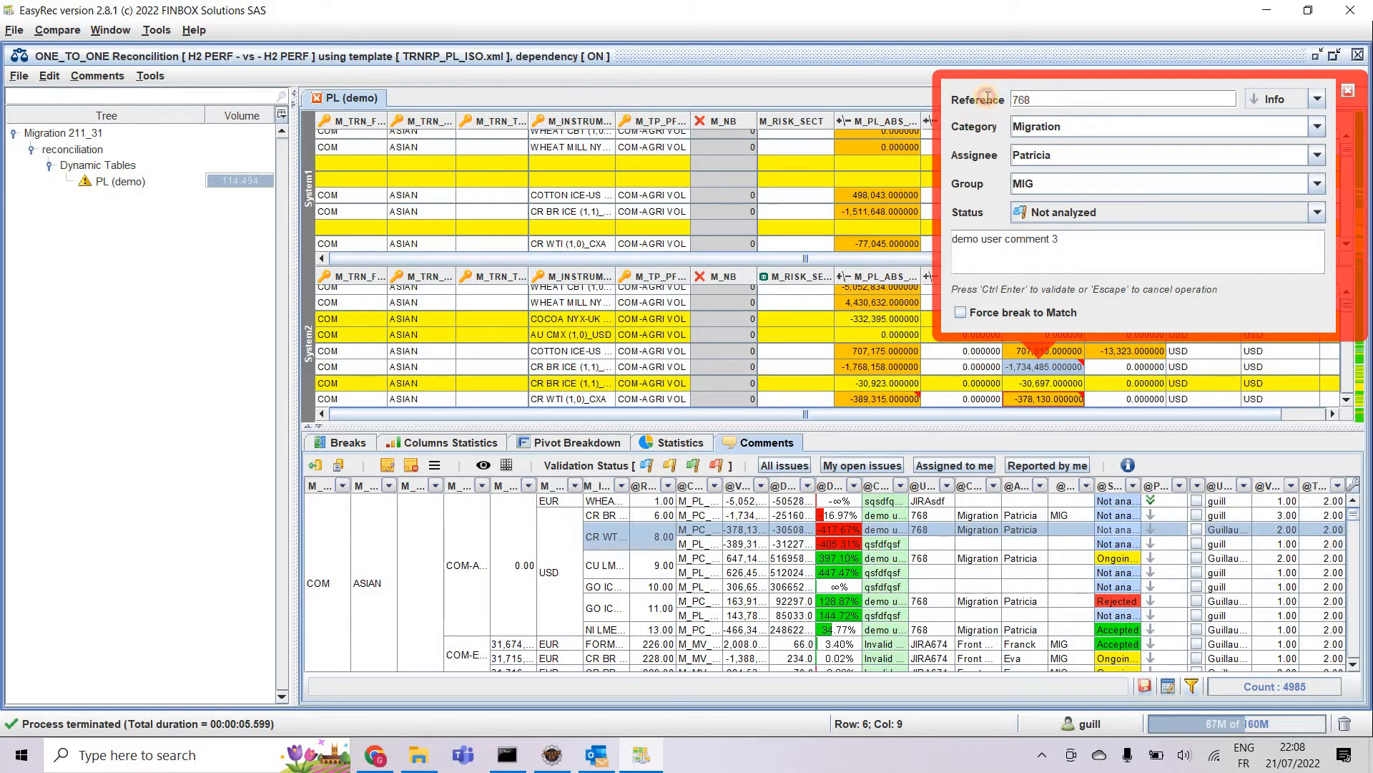
click(965, 101)
click(1319, 96)
click(1161, 92)
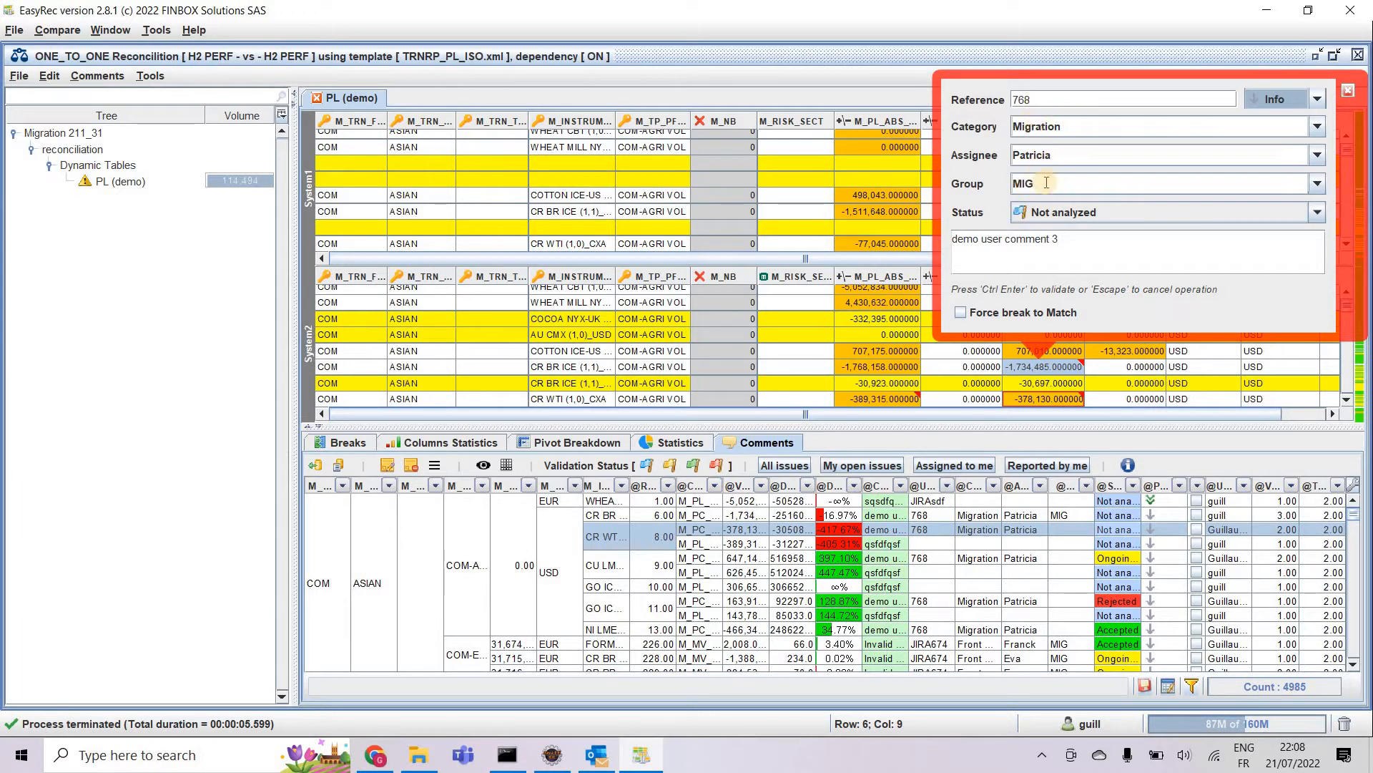
click(1070, 212)
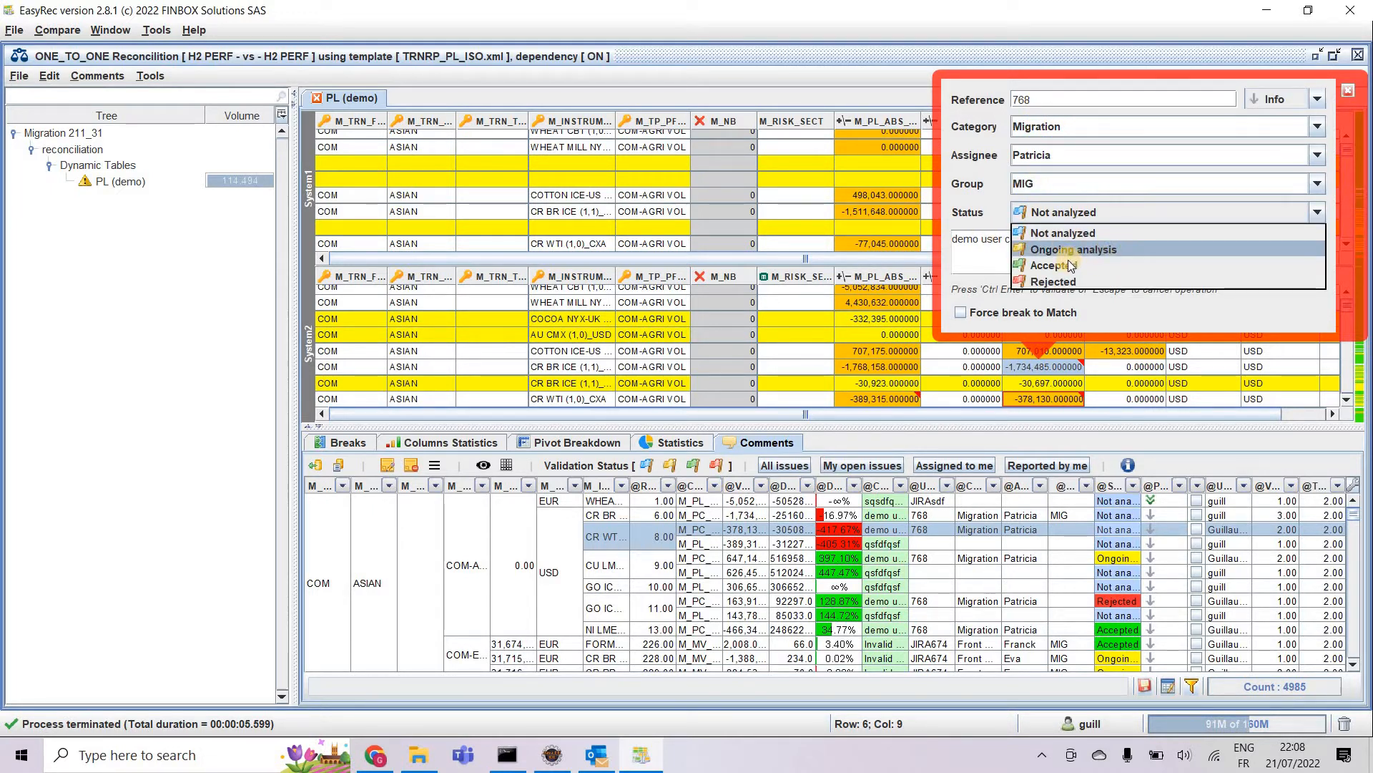
click(1087, 237)
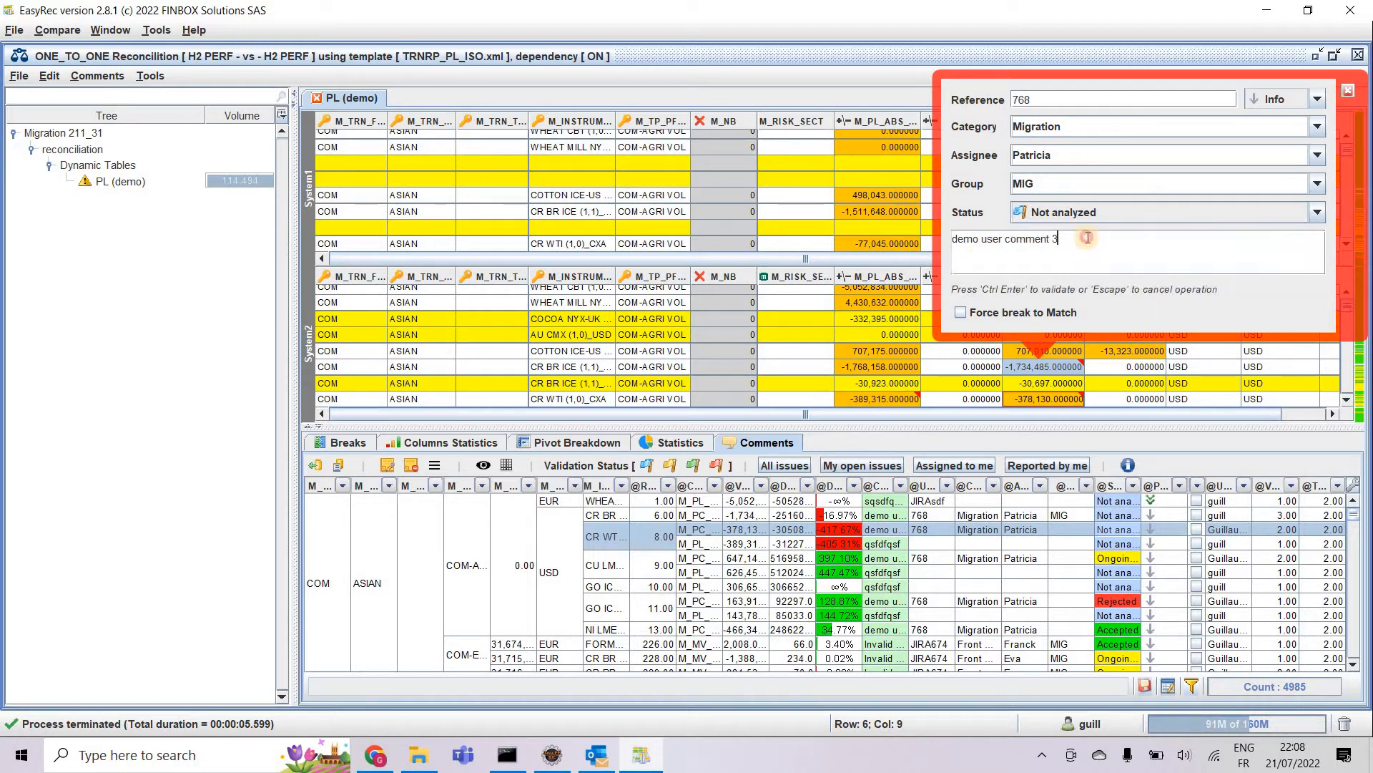
drag(1087, 237, 886, 218)
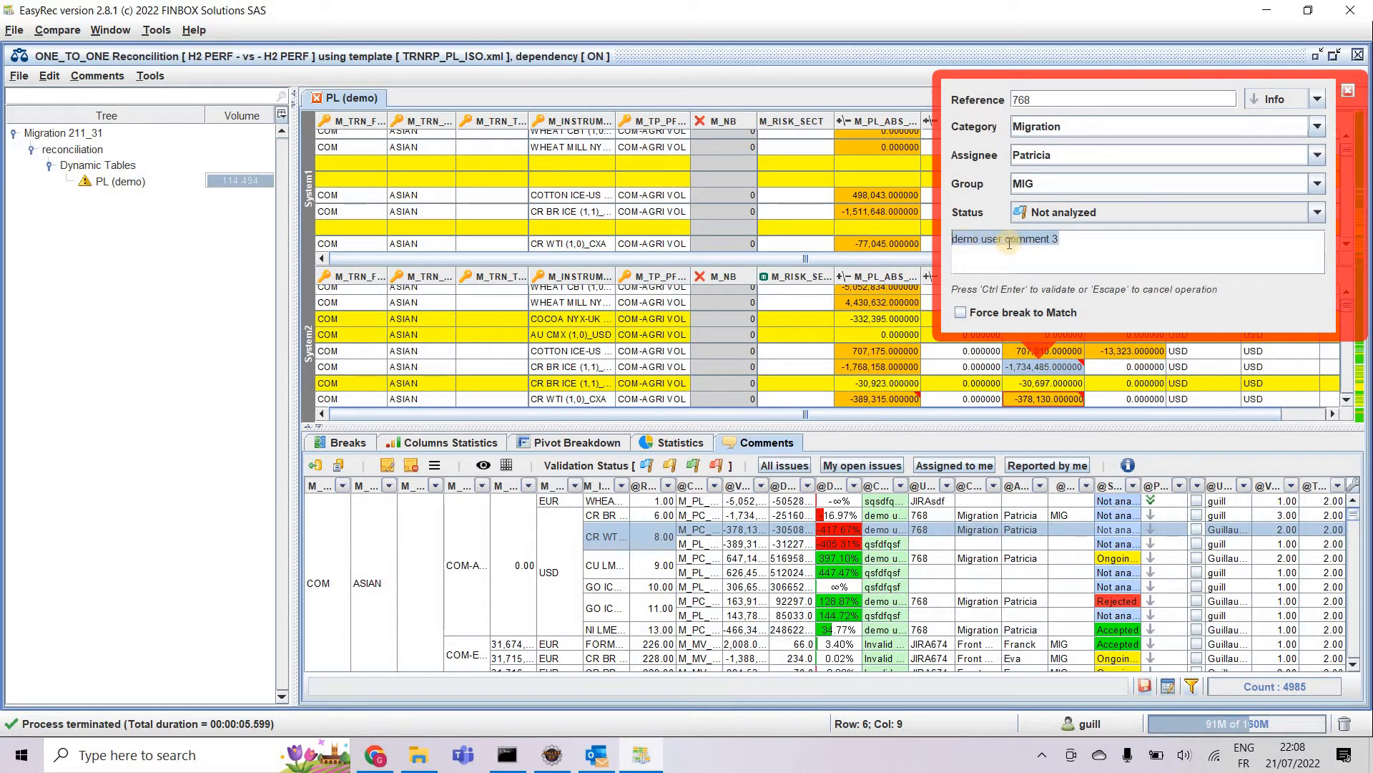
click(1348, 90)
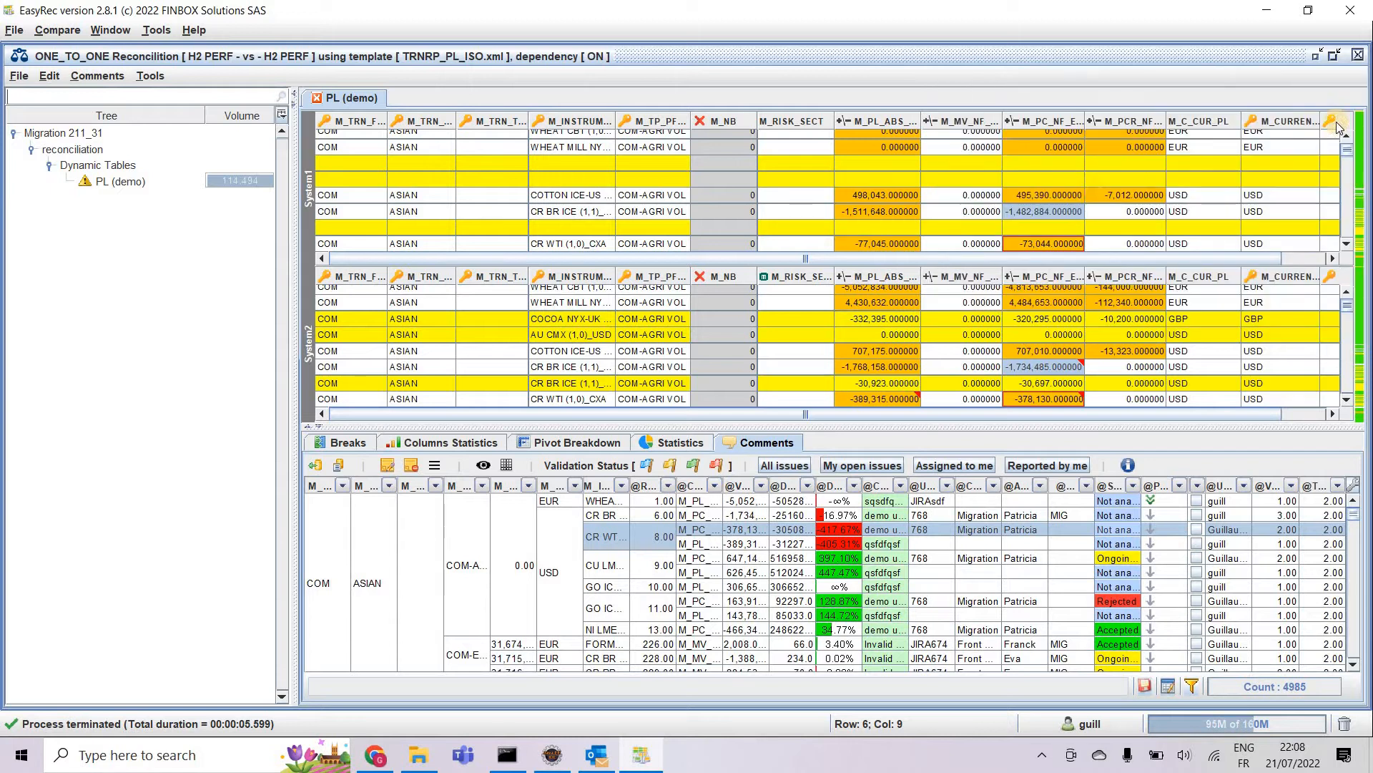
- View the comment form for the COTTON ICE-US and CR BR ICE (1,1) M_PL_ABS_EUR source values together, and close it empty
click(865, 196)
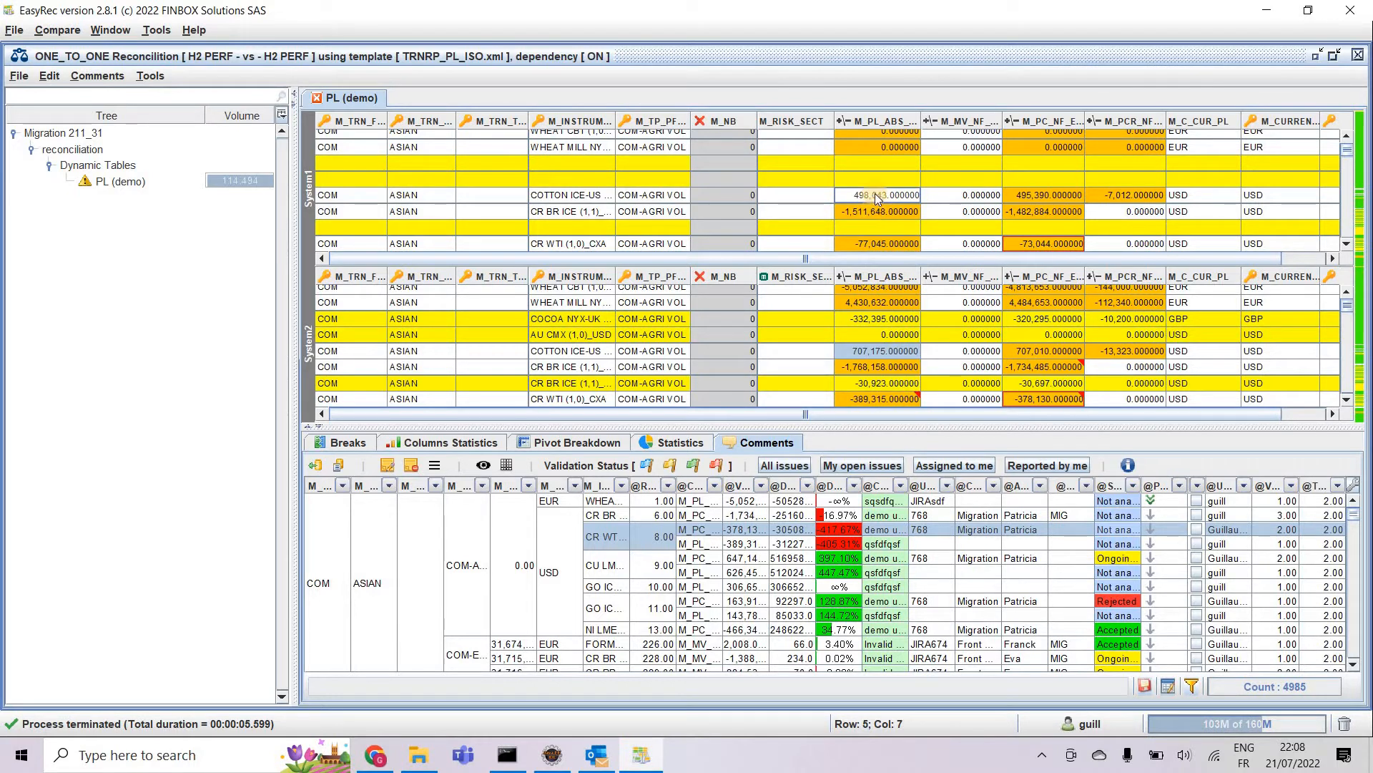
shift+click(877, 213)
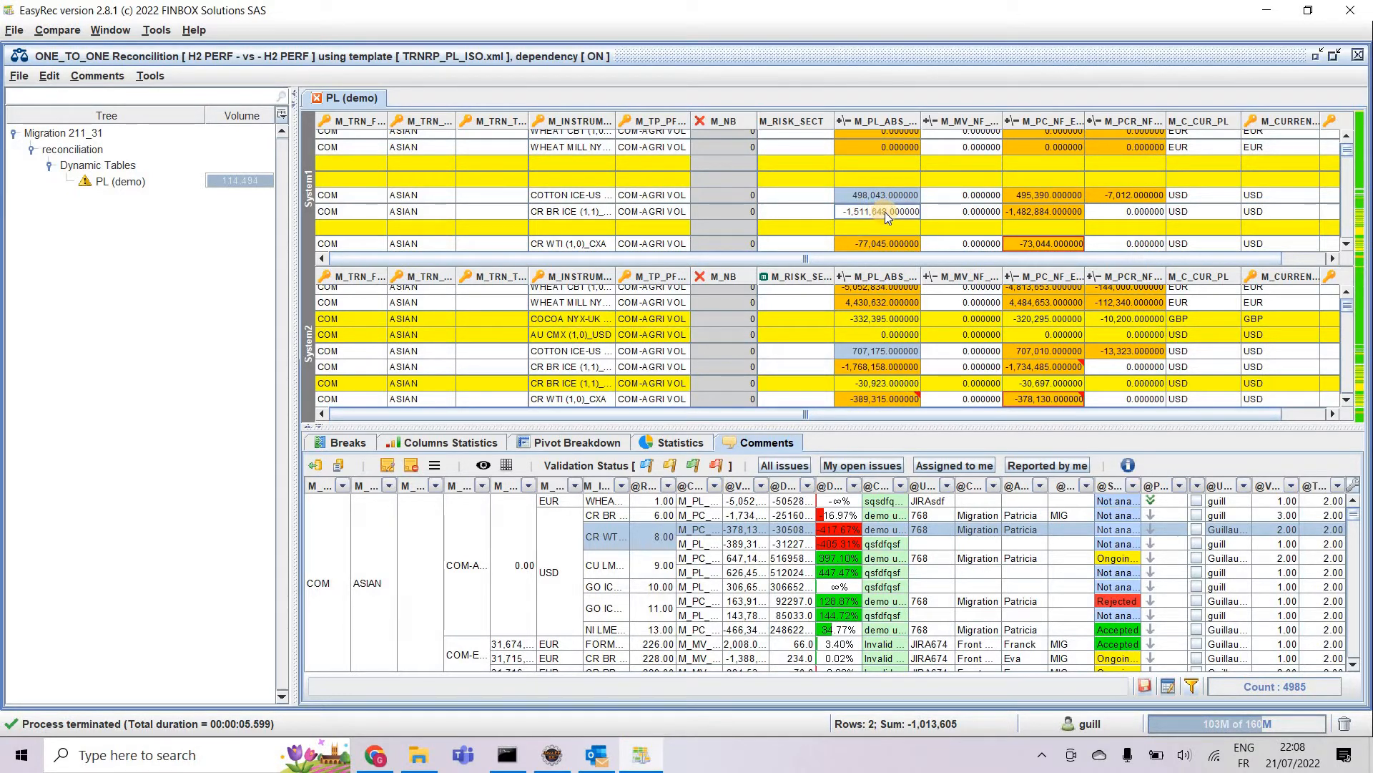
right_click(887, 217)
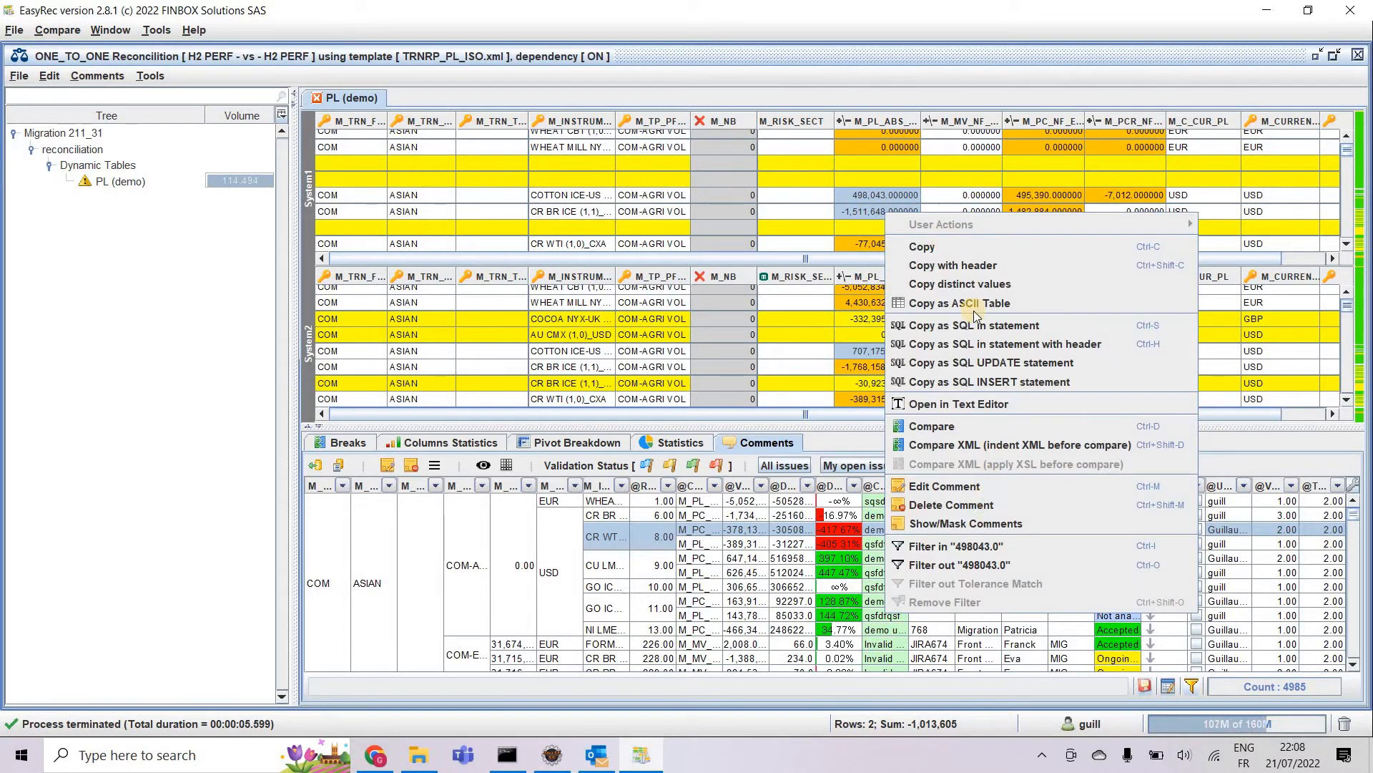
click(980, 480)
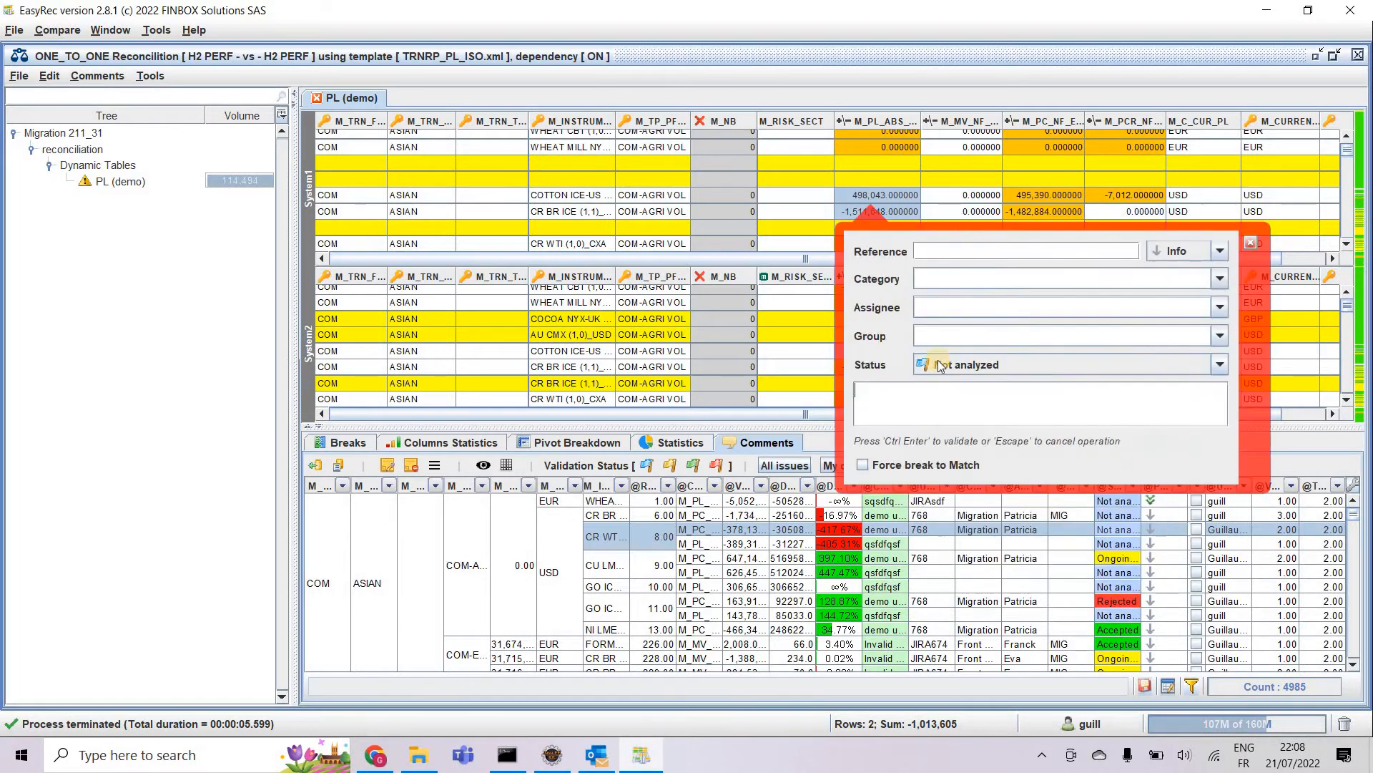
click(1251, 242)
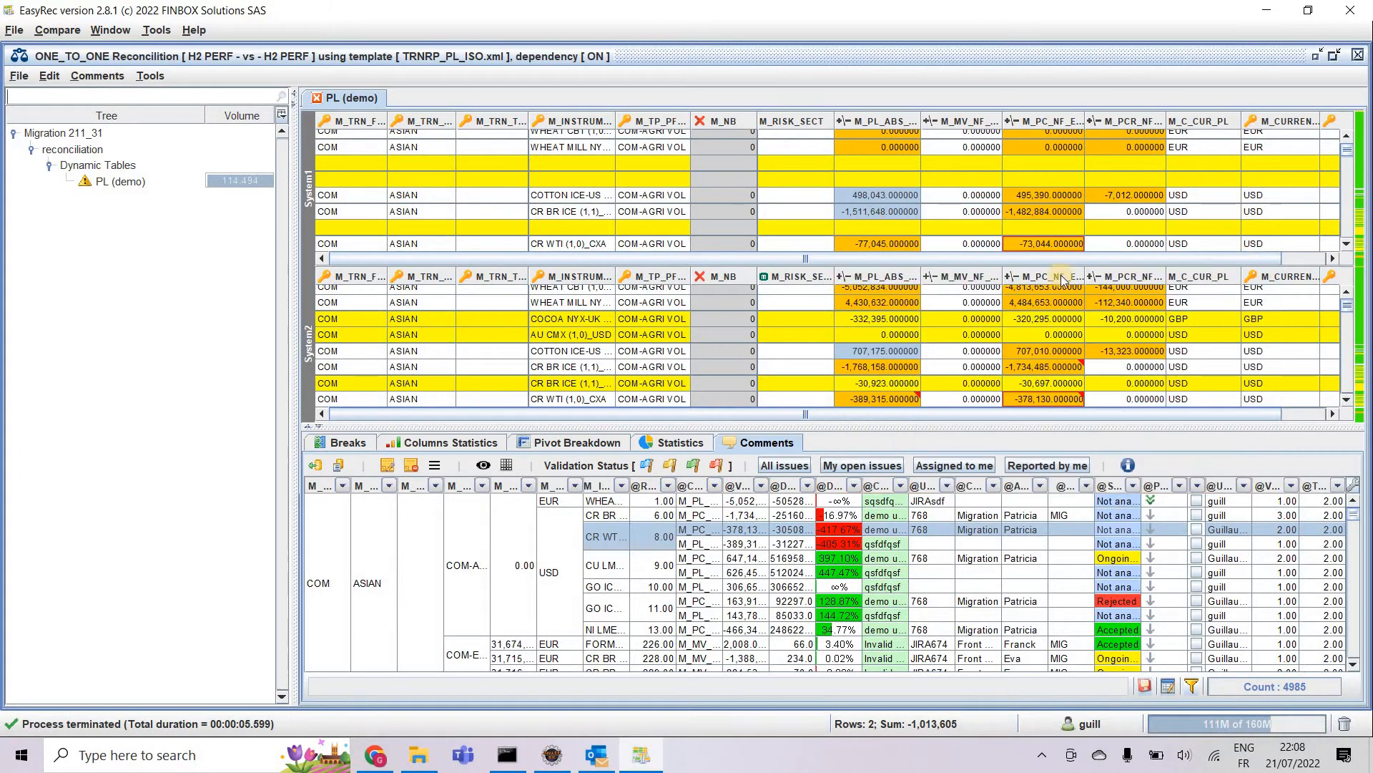
- Add the M_CURRENCY column to the Breaks view between M_TRN_GRP and M_INSTRUMENT
click(343, 443)
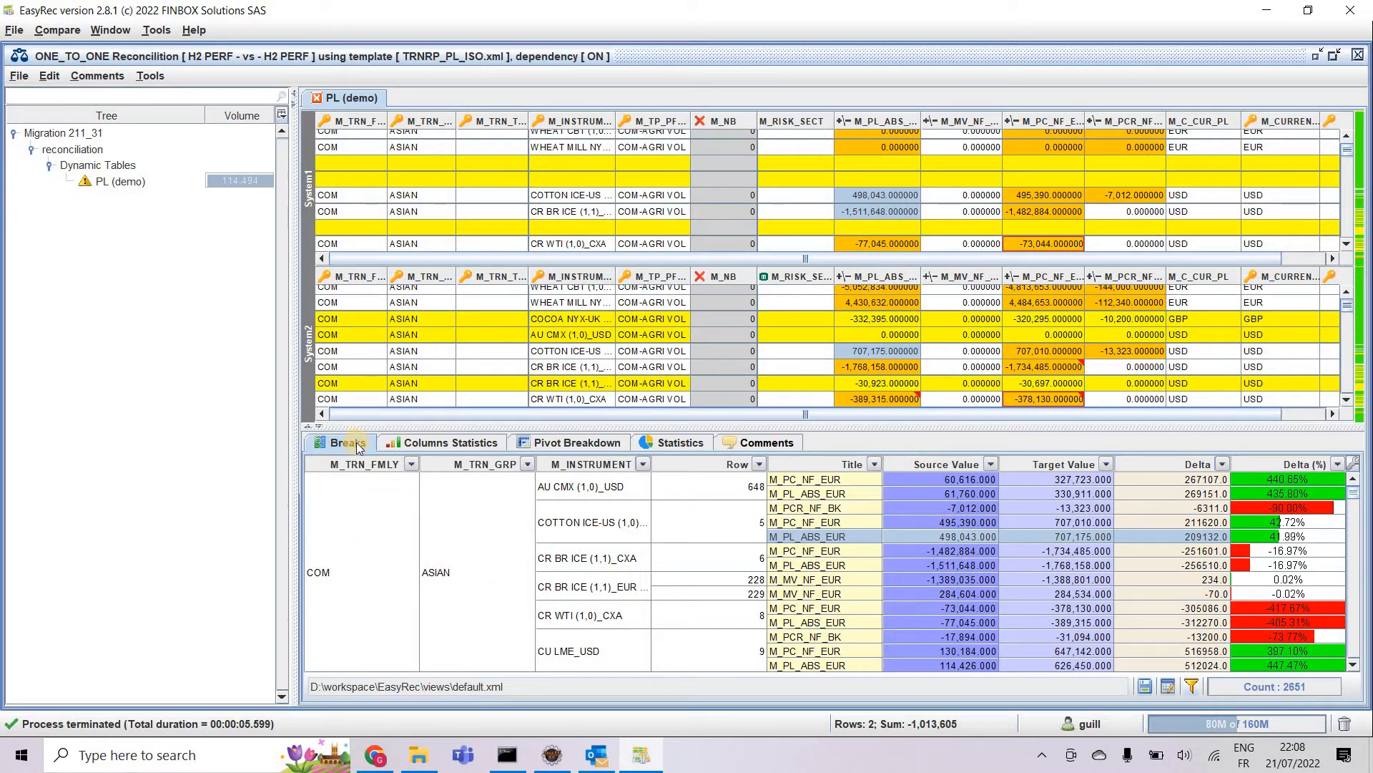
click(1169, 687)
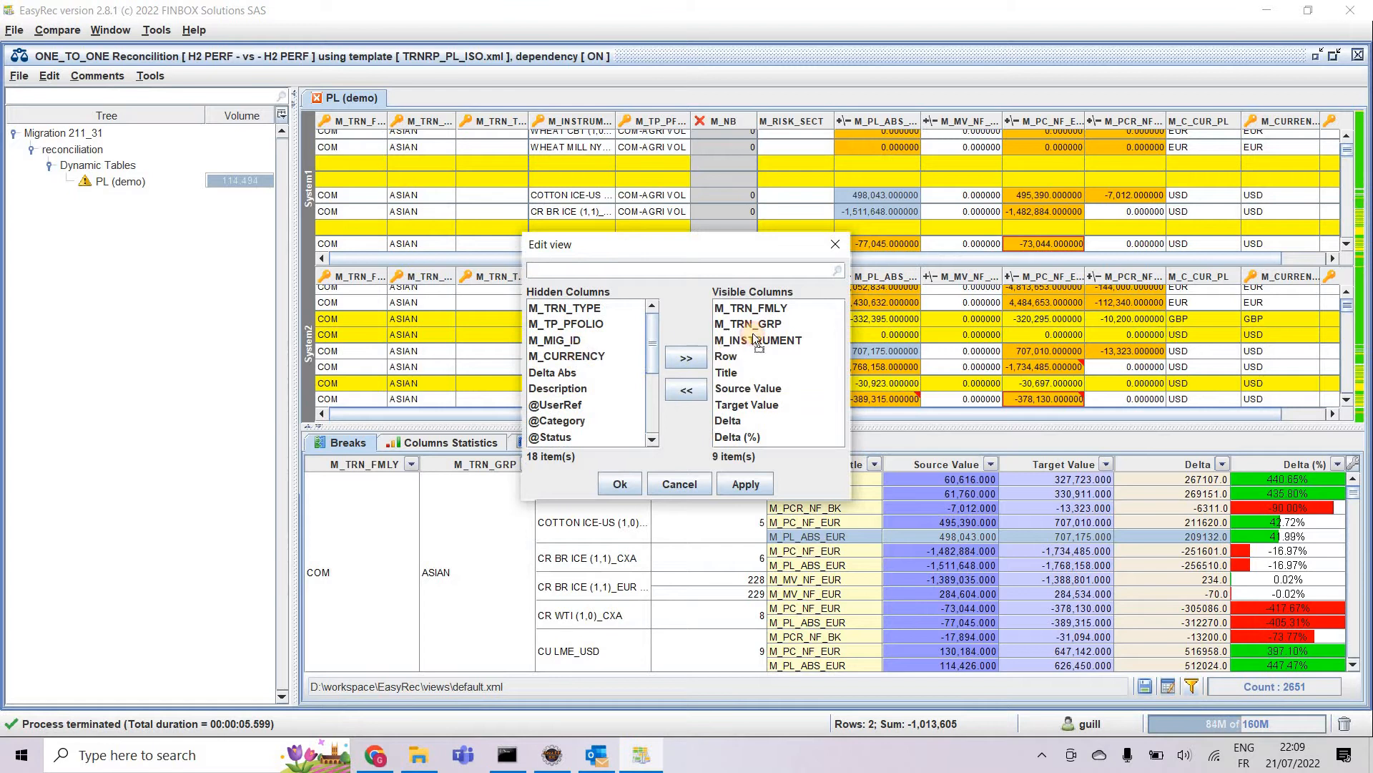
drag(756, 340, 769, 344)
click(620, 484)
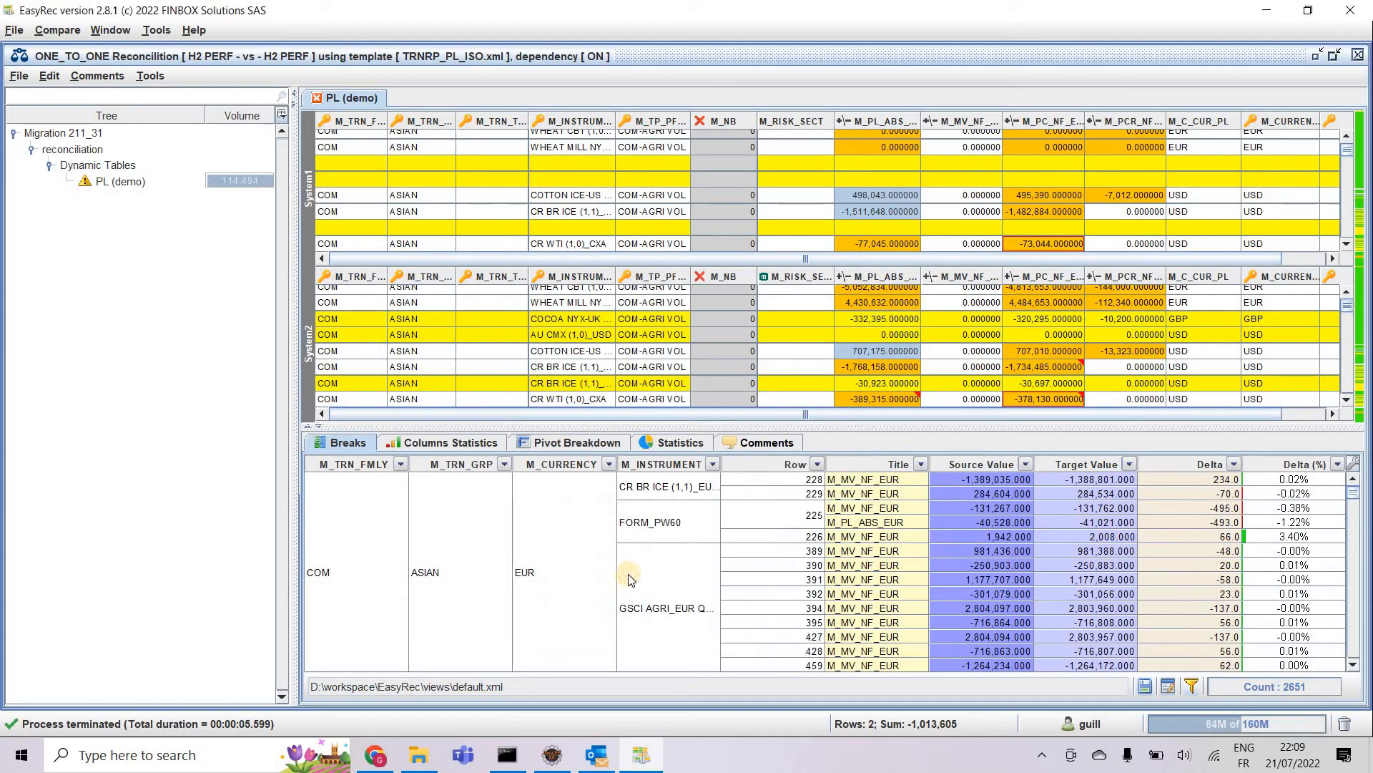
- Filter the breaks by M_INSTRUMENT to AEGON N V, AIB GROUP (ALLIED IRISH BANK) and AL LME 3M_EUR1 LME S3 only
click(714, 464)
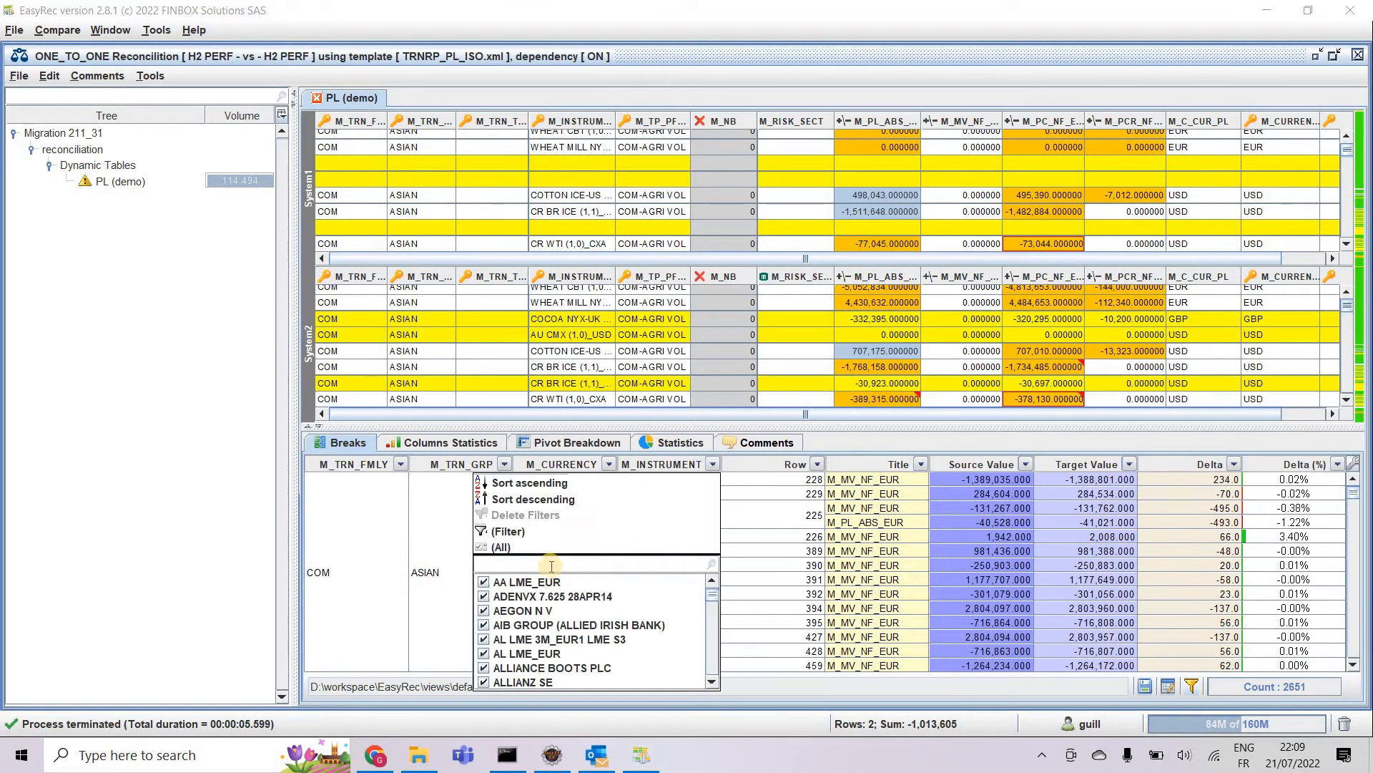
click(492, 548)
scroll(550, 629, down, 3)
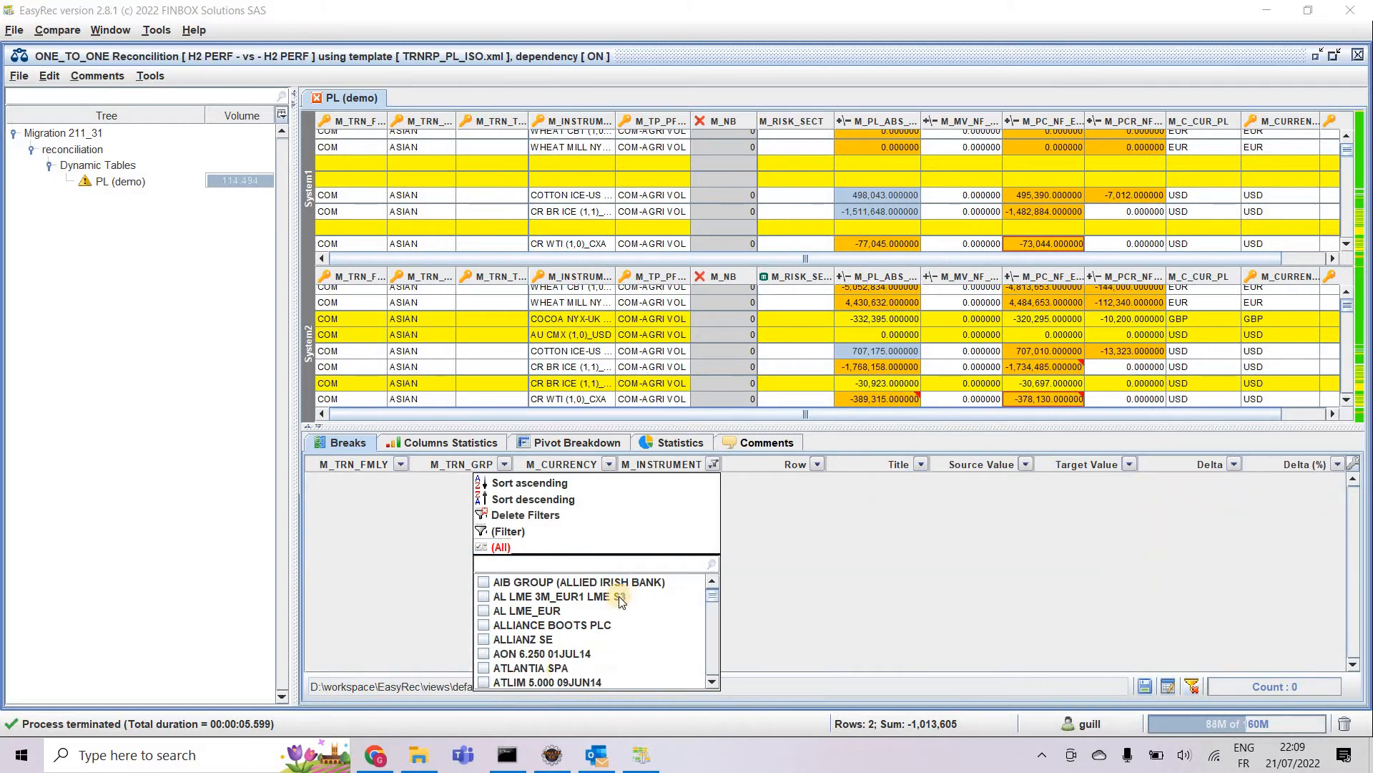
scroll(551, 633, up, 3)
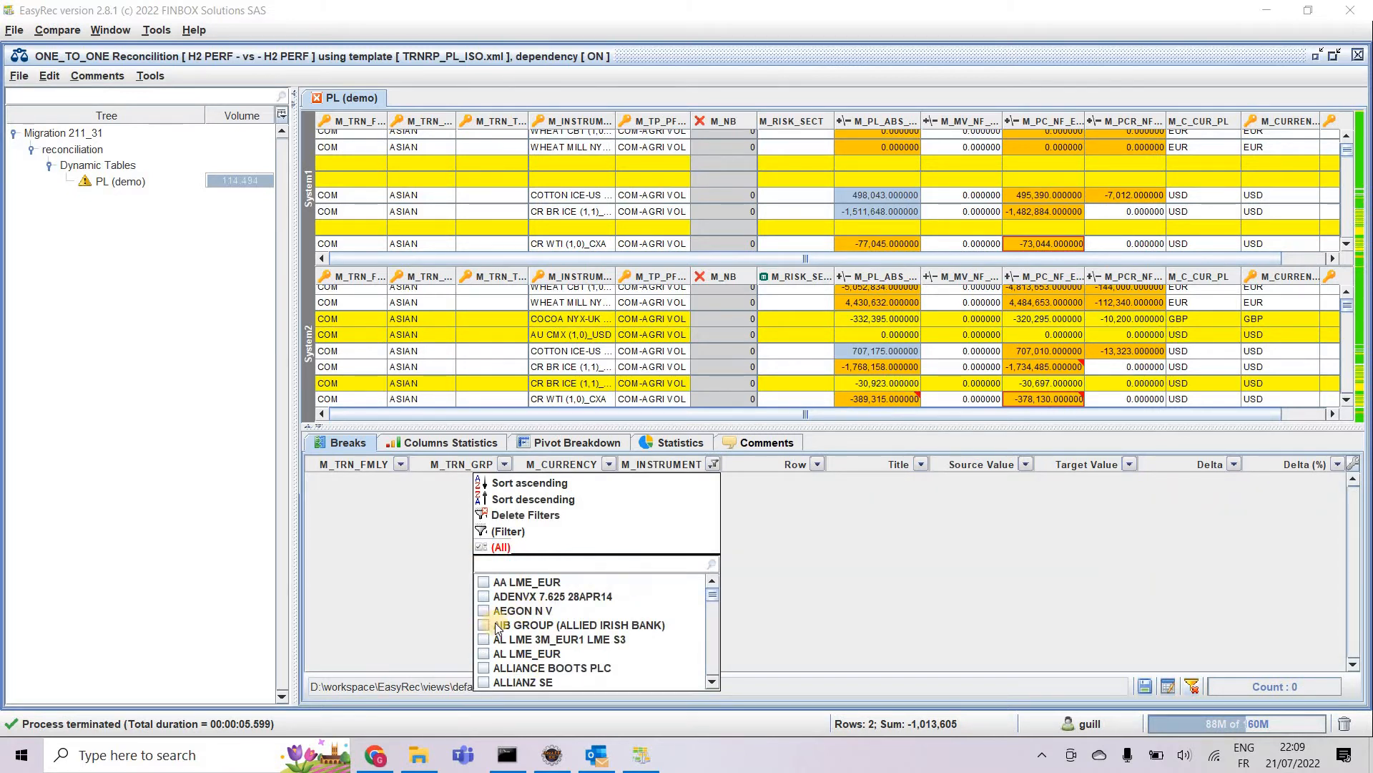
click(485, 612)
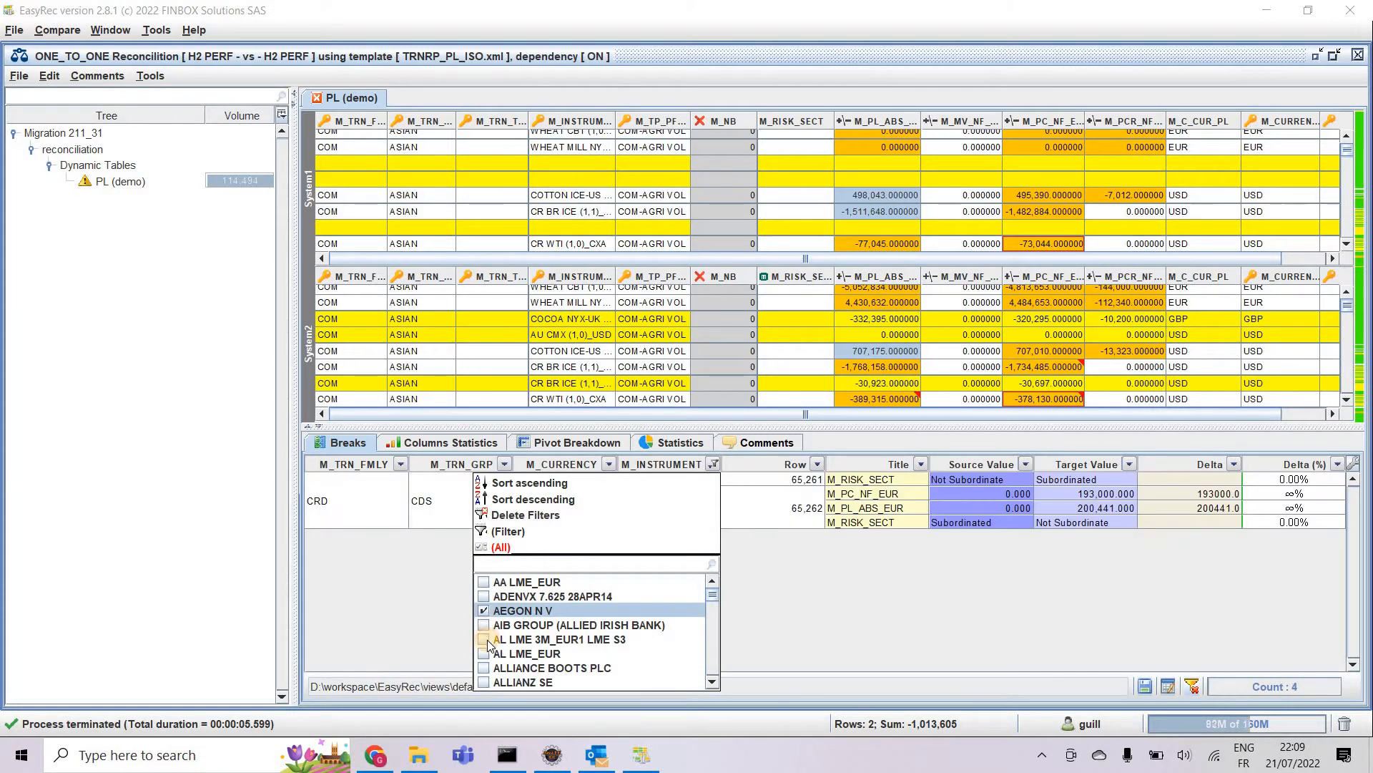
click(485, 625)
click(486, 639)
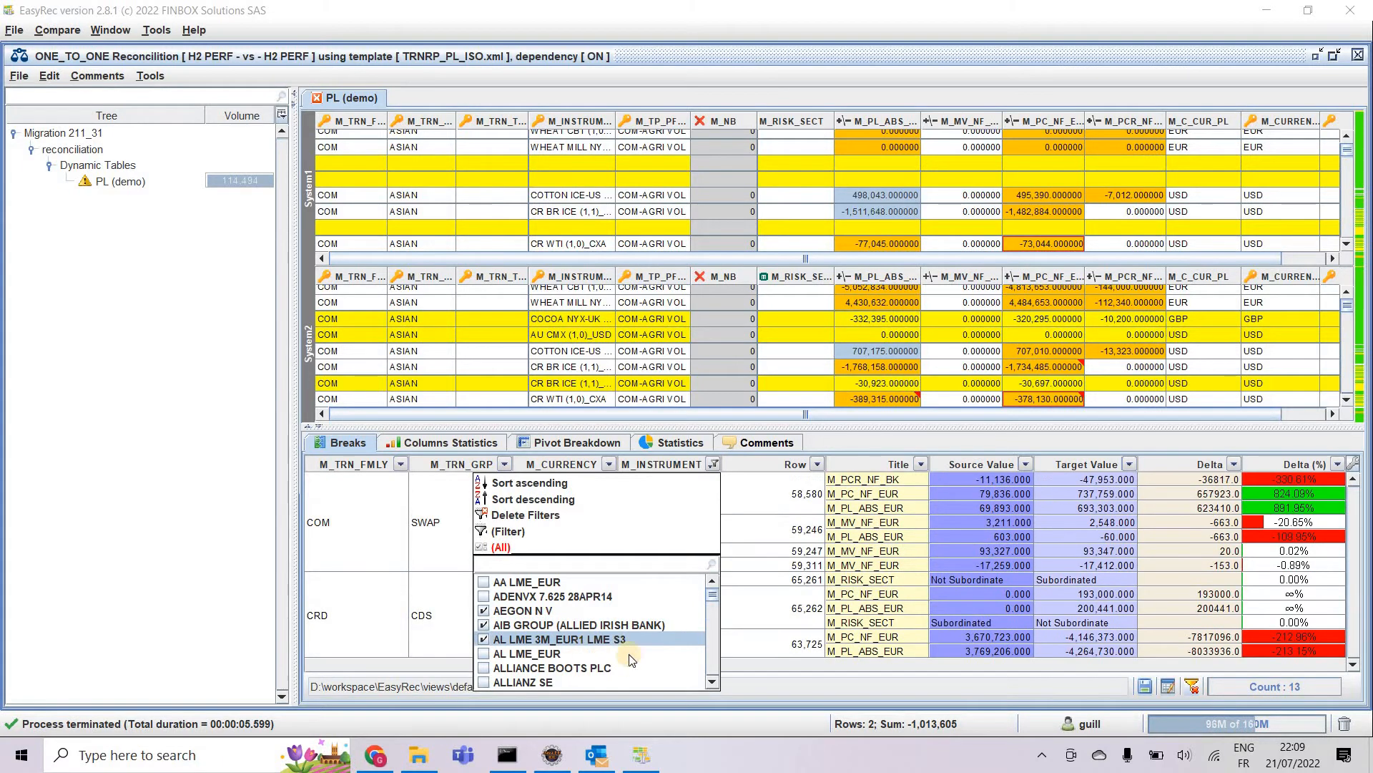
- View the source comment form for all the filtered breaks together, and close it without entering anything
click(866, 580)
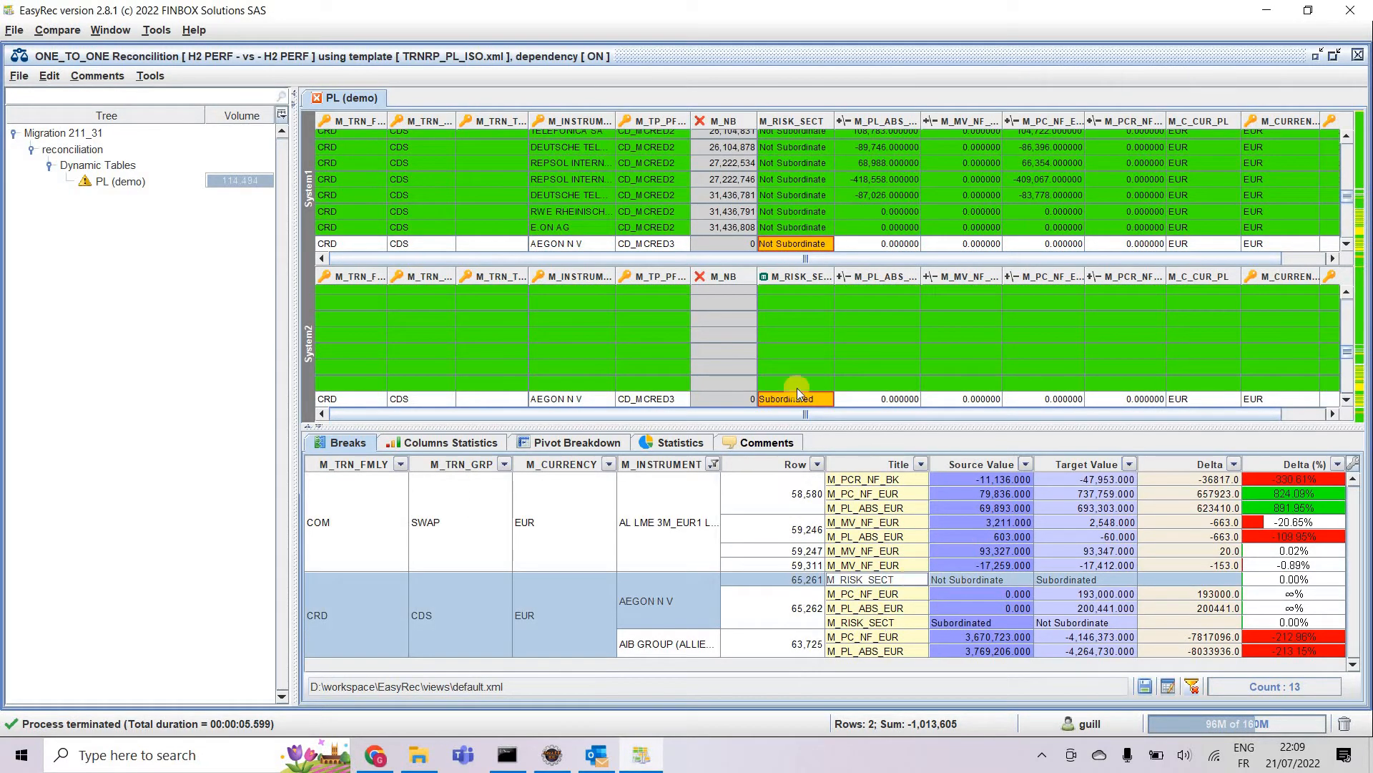
click(887, 565)
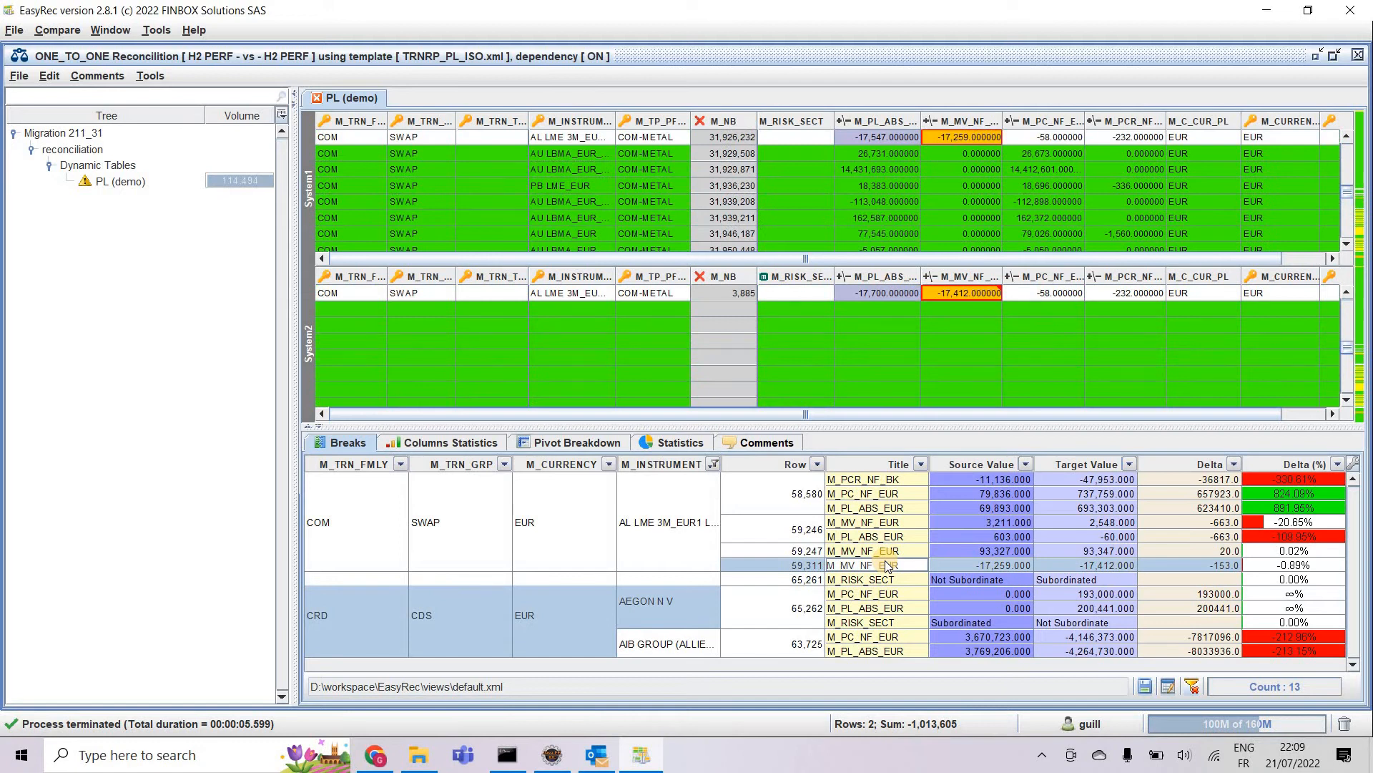
key(ctrl+a)
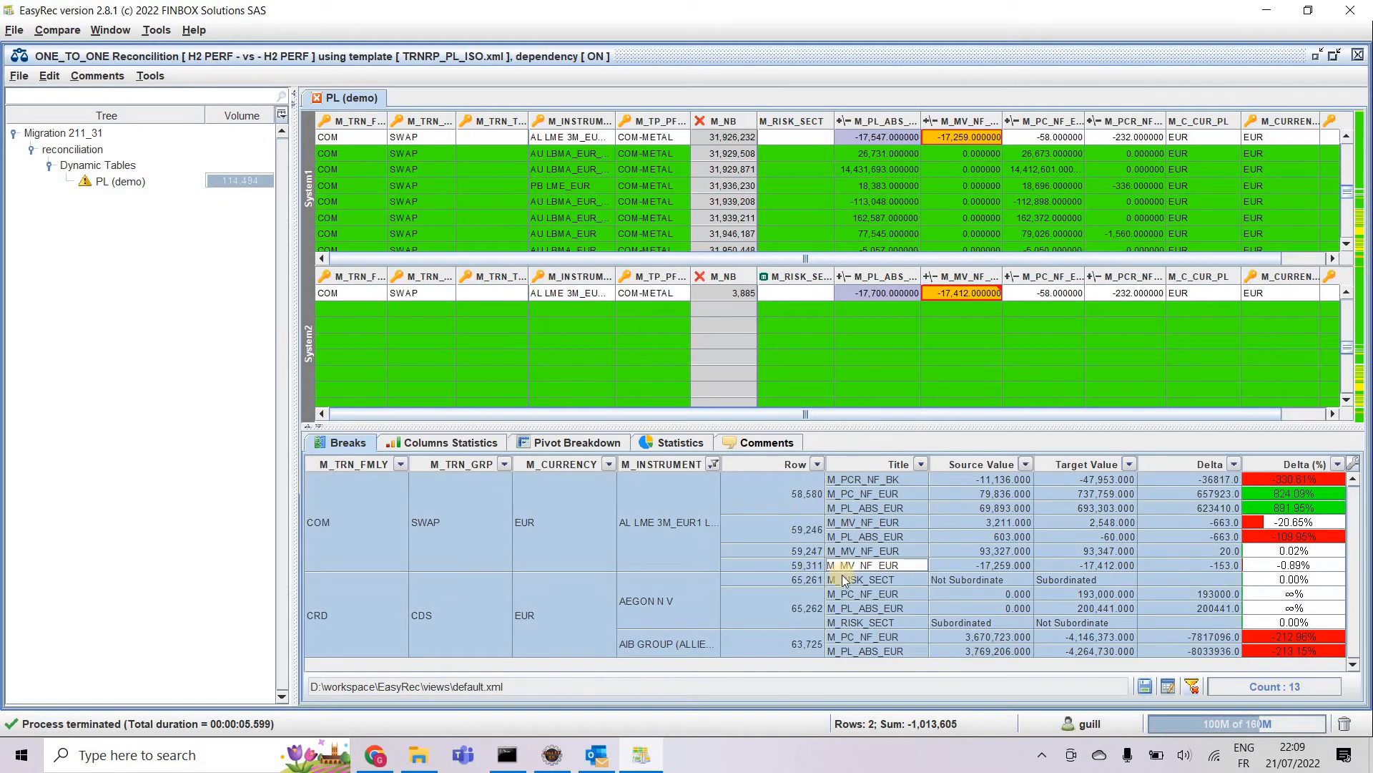
right_click(866, 520)
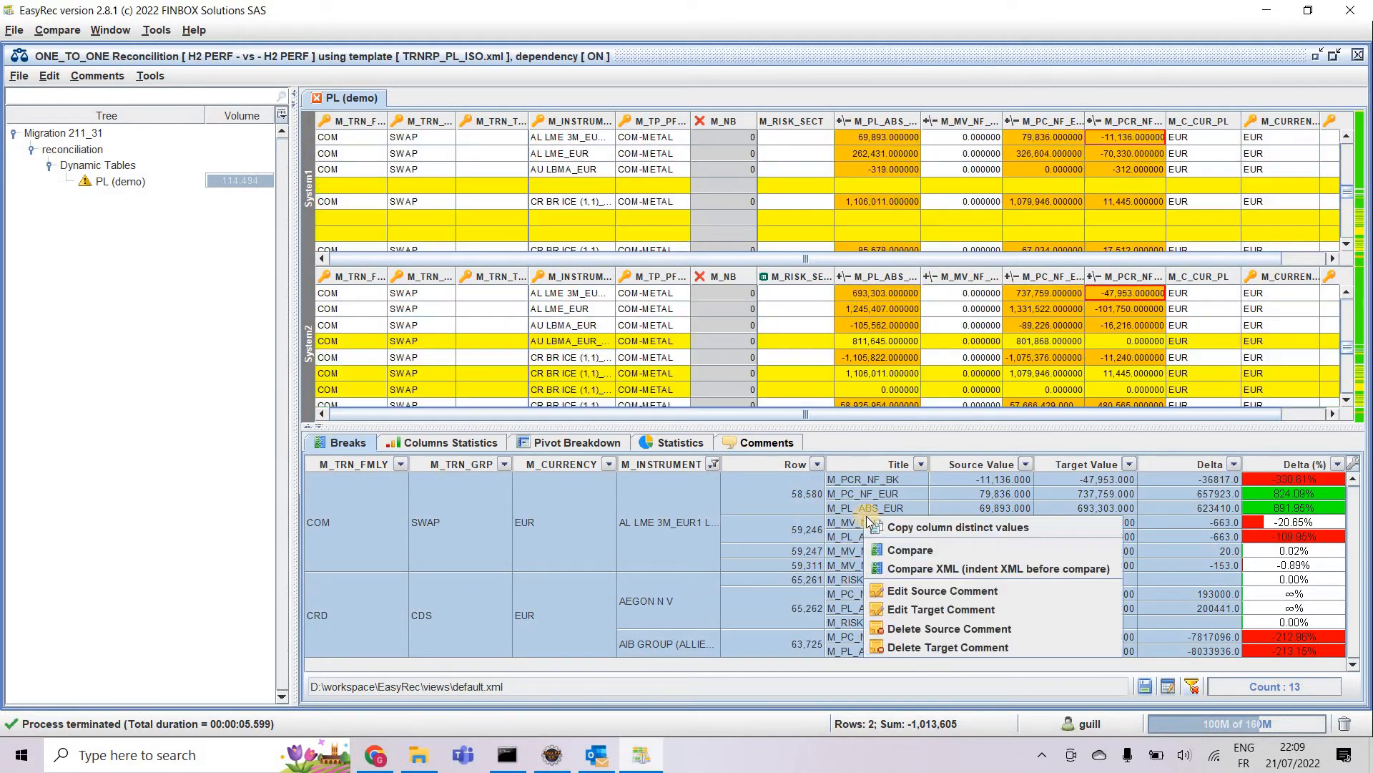
click(951, 589)
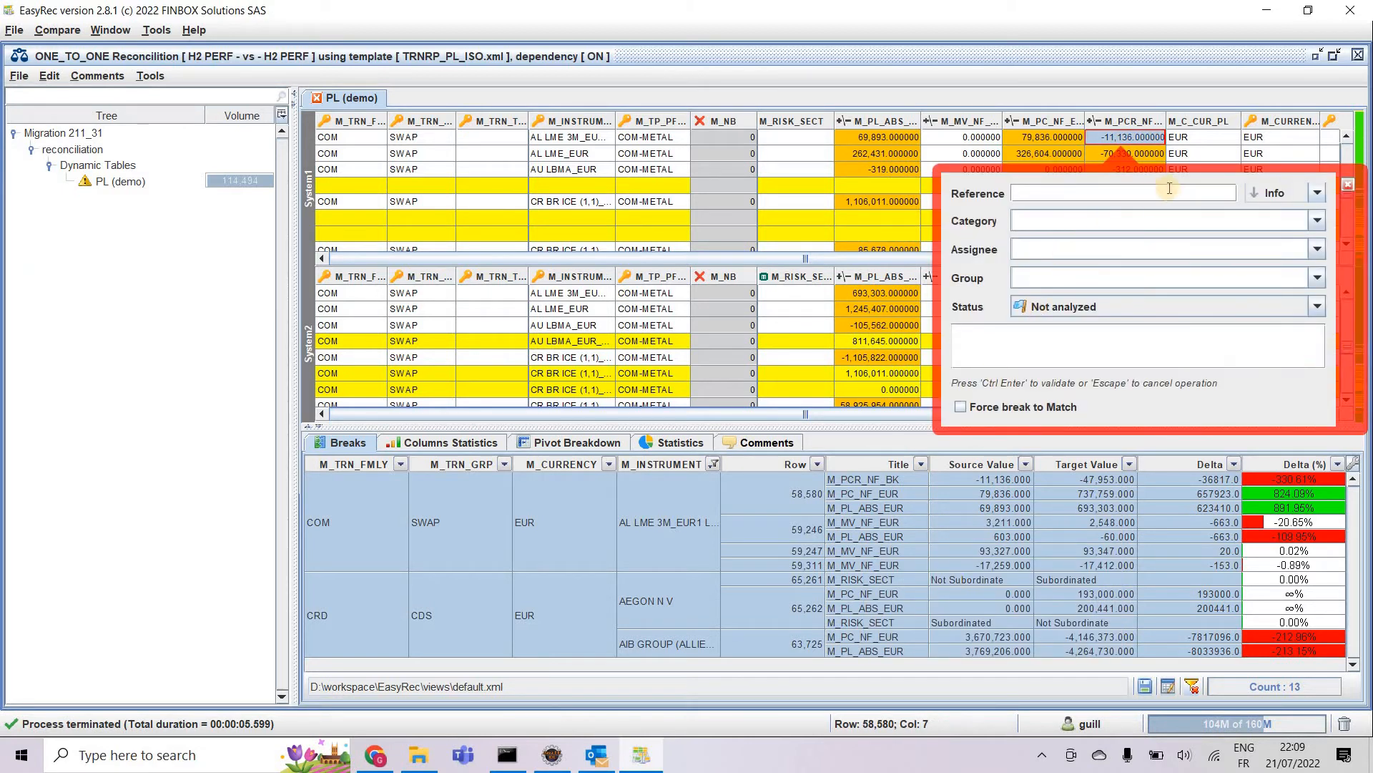
click(1349, 184)
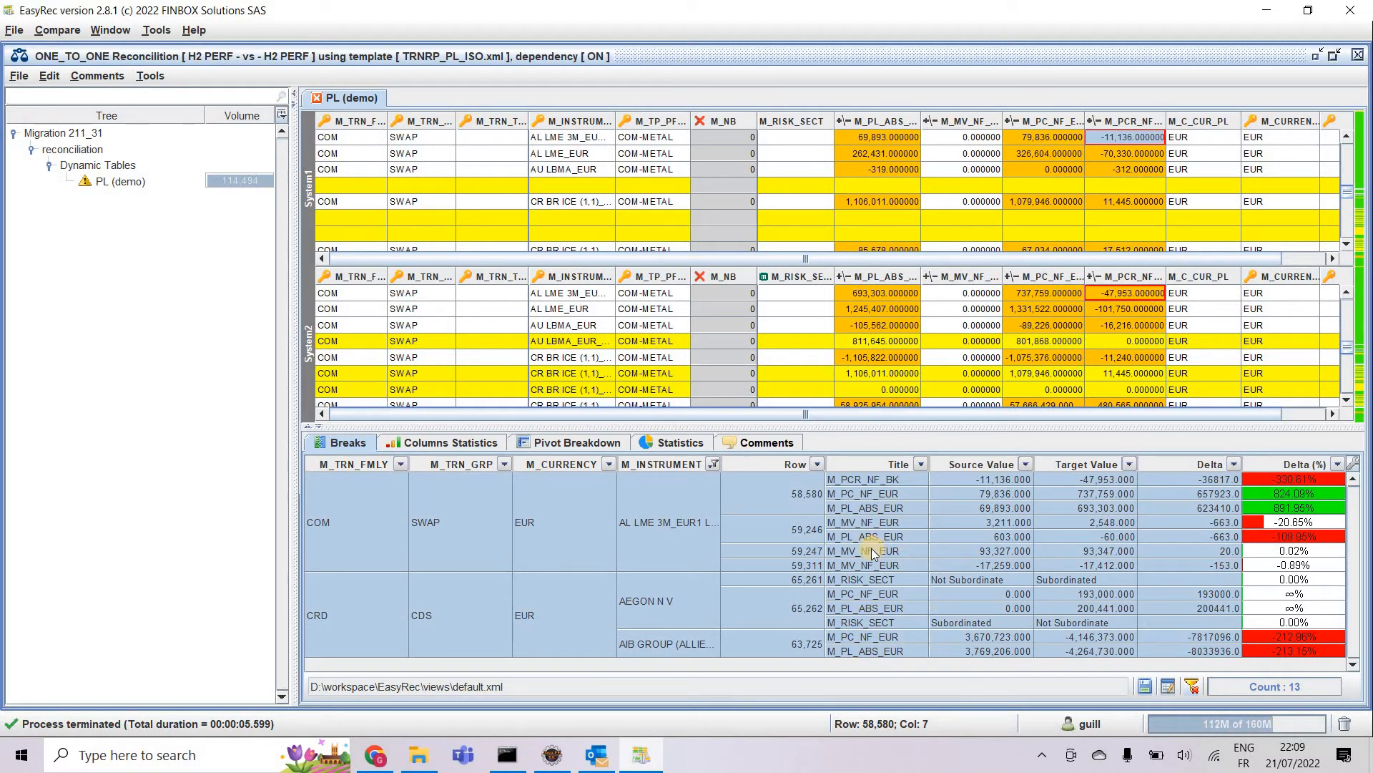
click(779, 566)
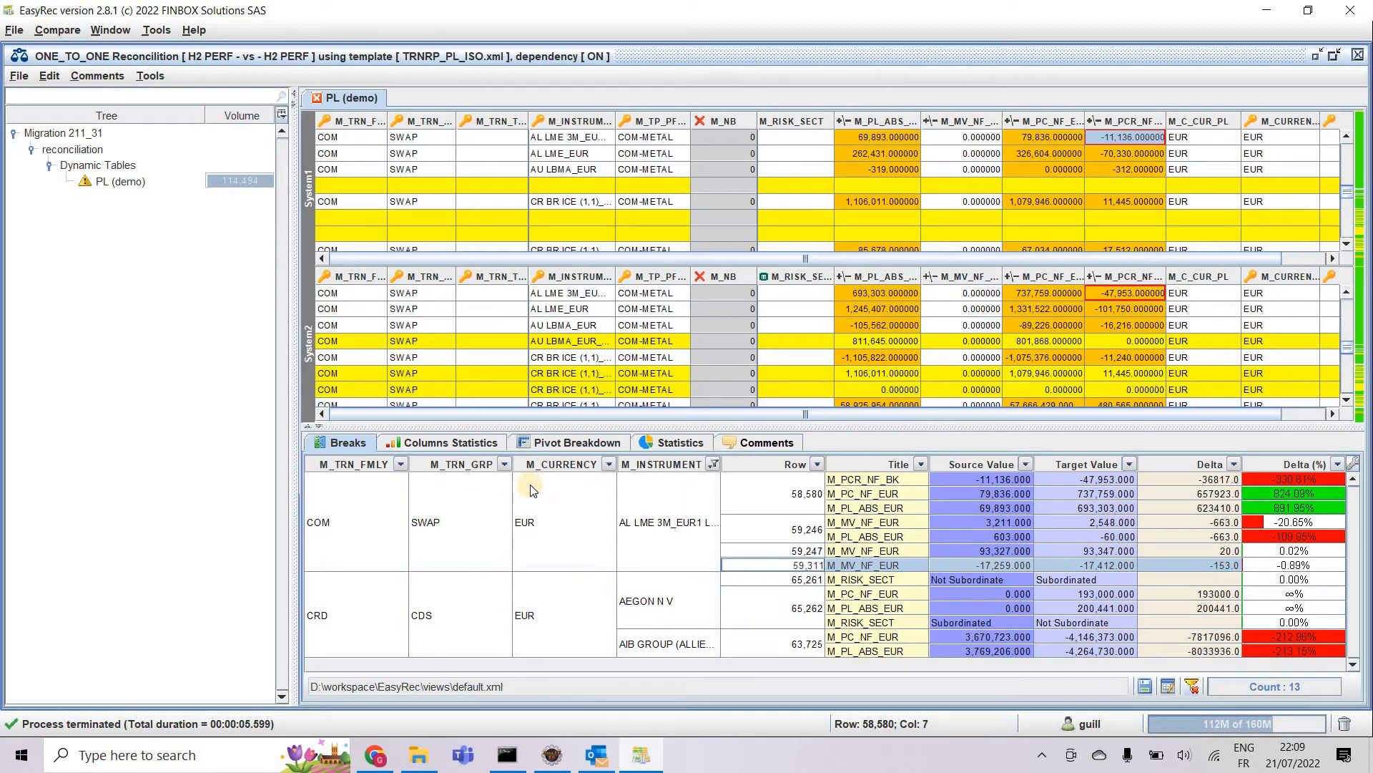
- Examine the Statistics charts of reconciliation statuses and analyzed breaks per category, user, priority and age in an enlarged pane, and return to the Breaks view
click(677, 443)
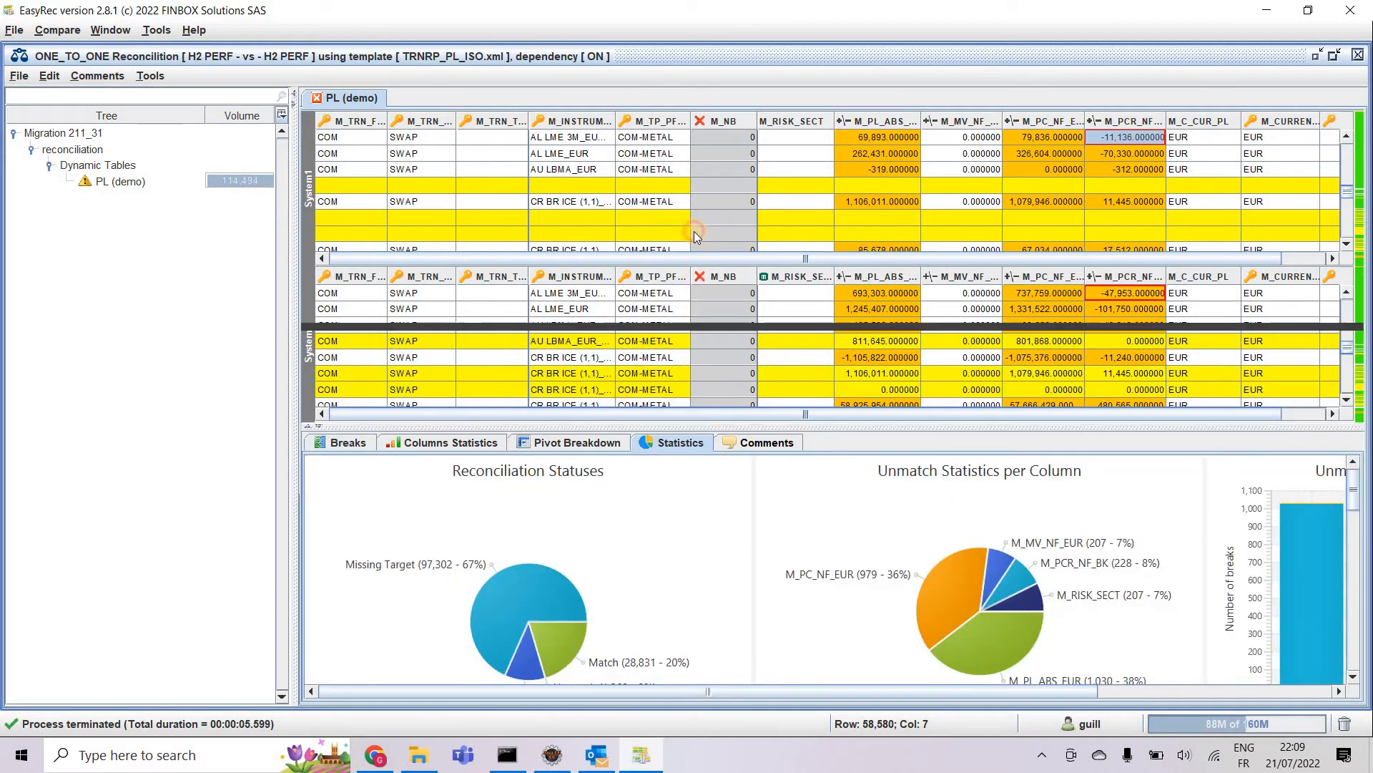
drag(696, 236, 695, 231)
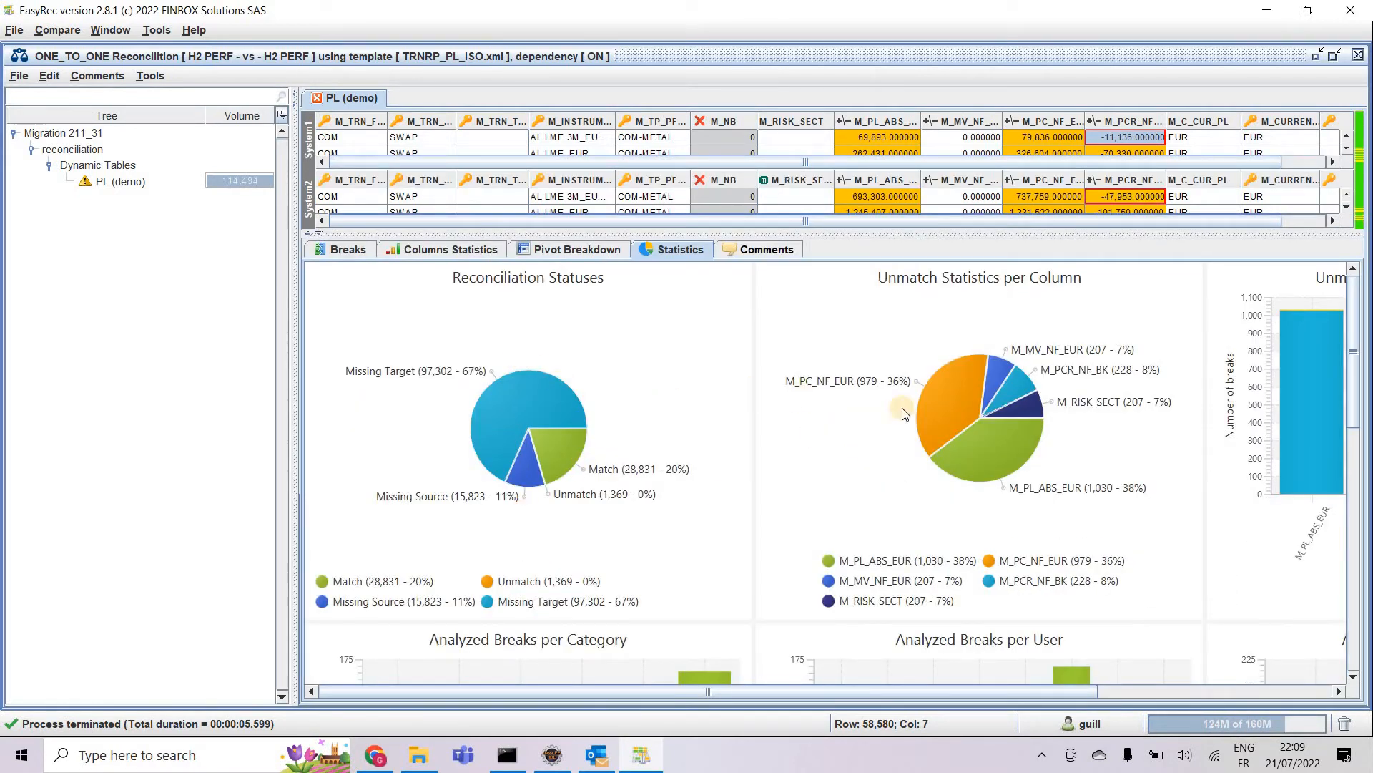
scroll(744, 494, down, 3)
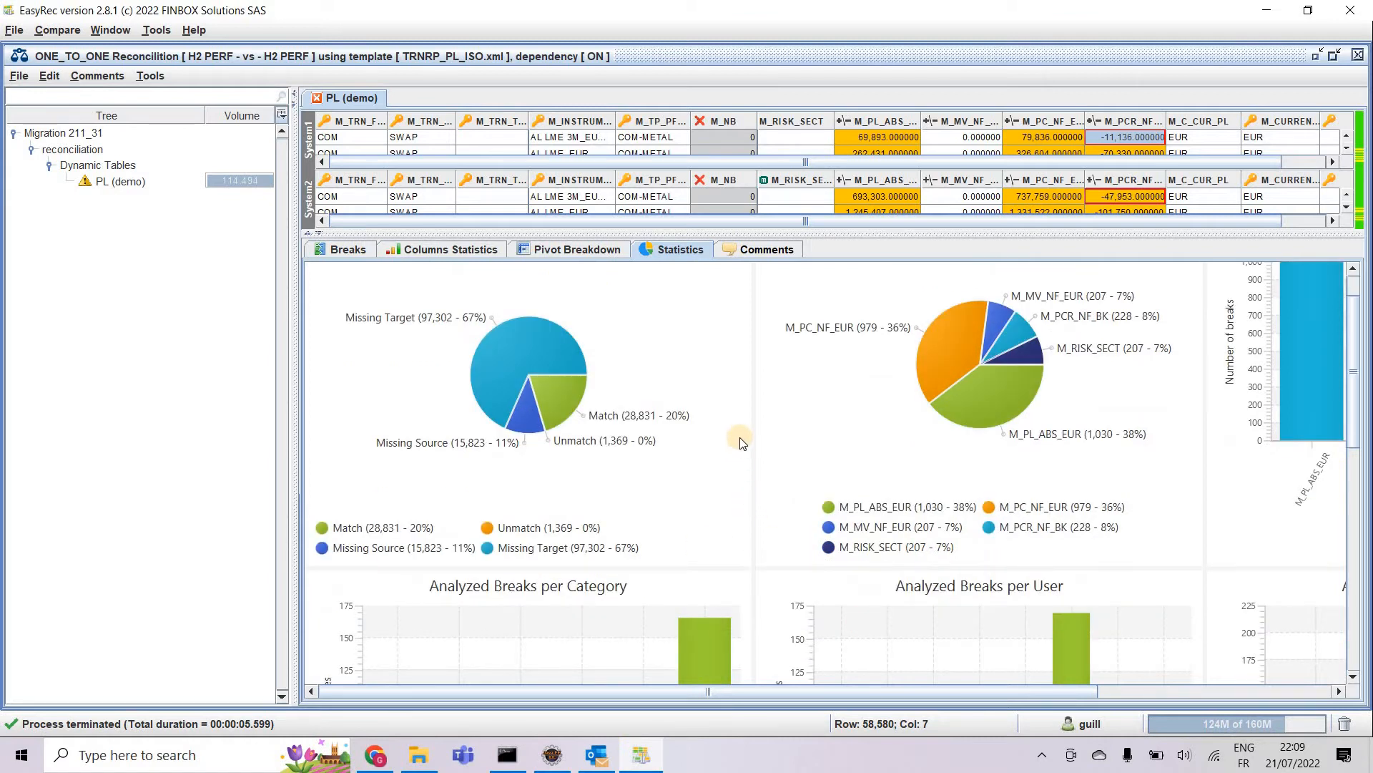
scroll(739, 442, down, 10)
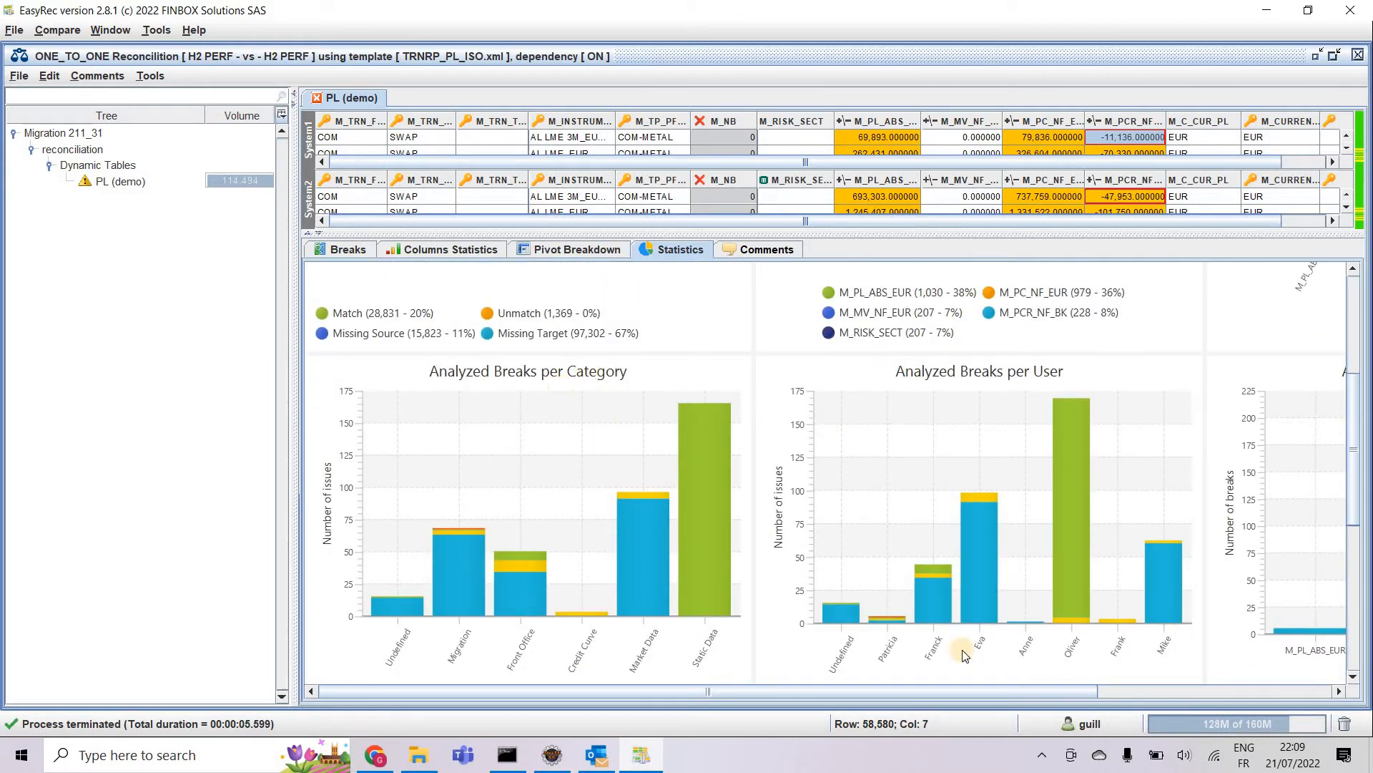
scroll(1177, 675, right, 2)
scroll(1177, 675, right, 3)
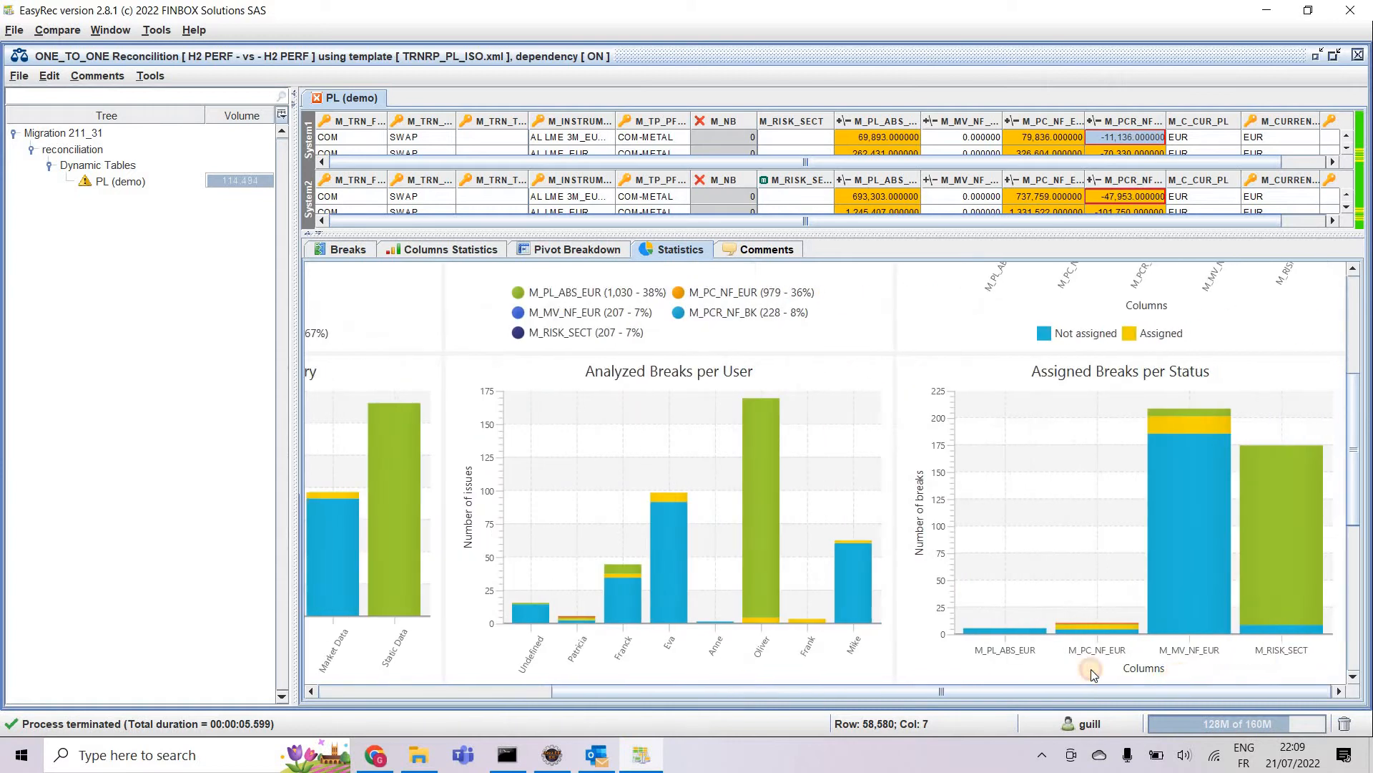
scroll(971, 496, left, 5)
scroll(971, 496, down, 12)
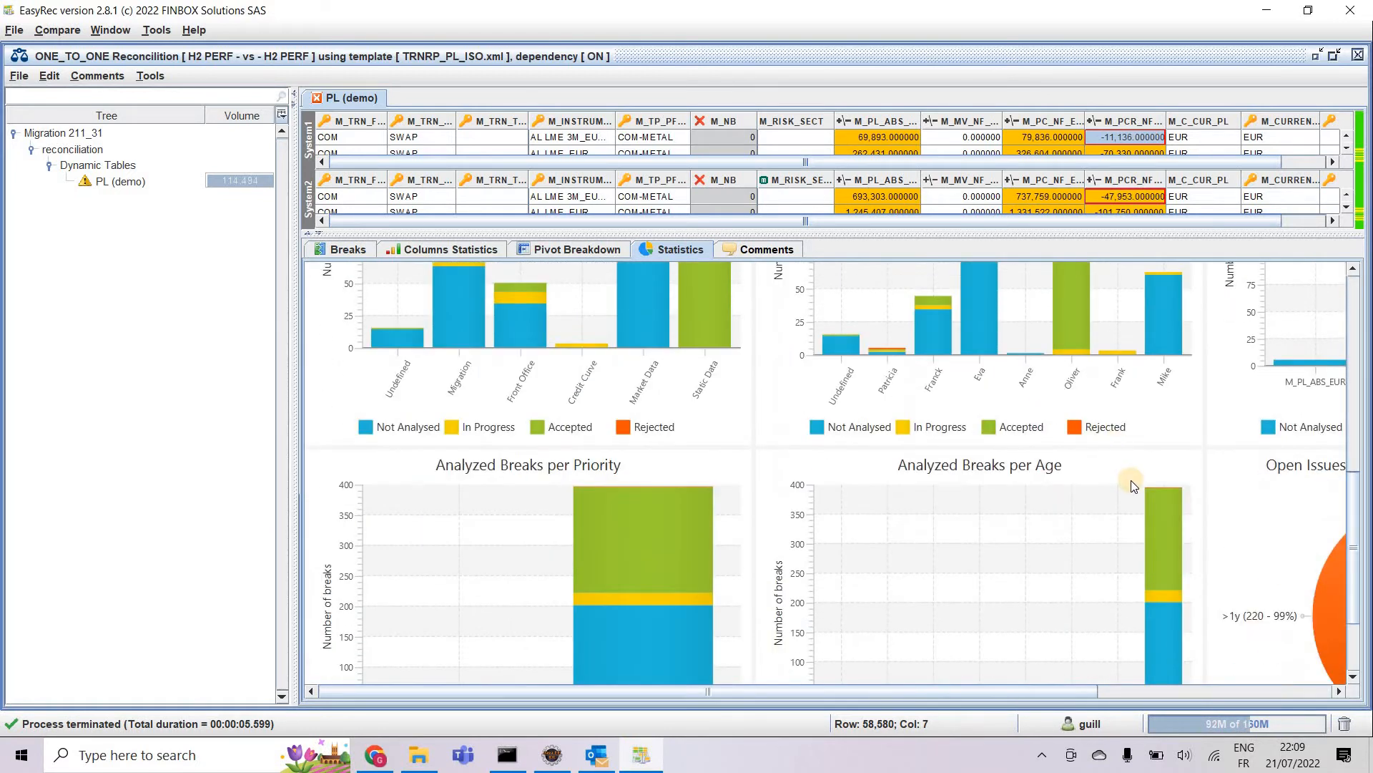
scroll(1134, 489, up, 12)
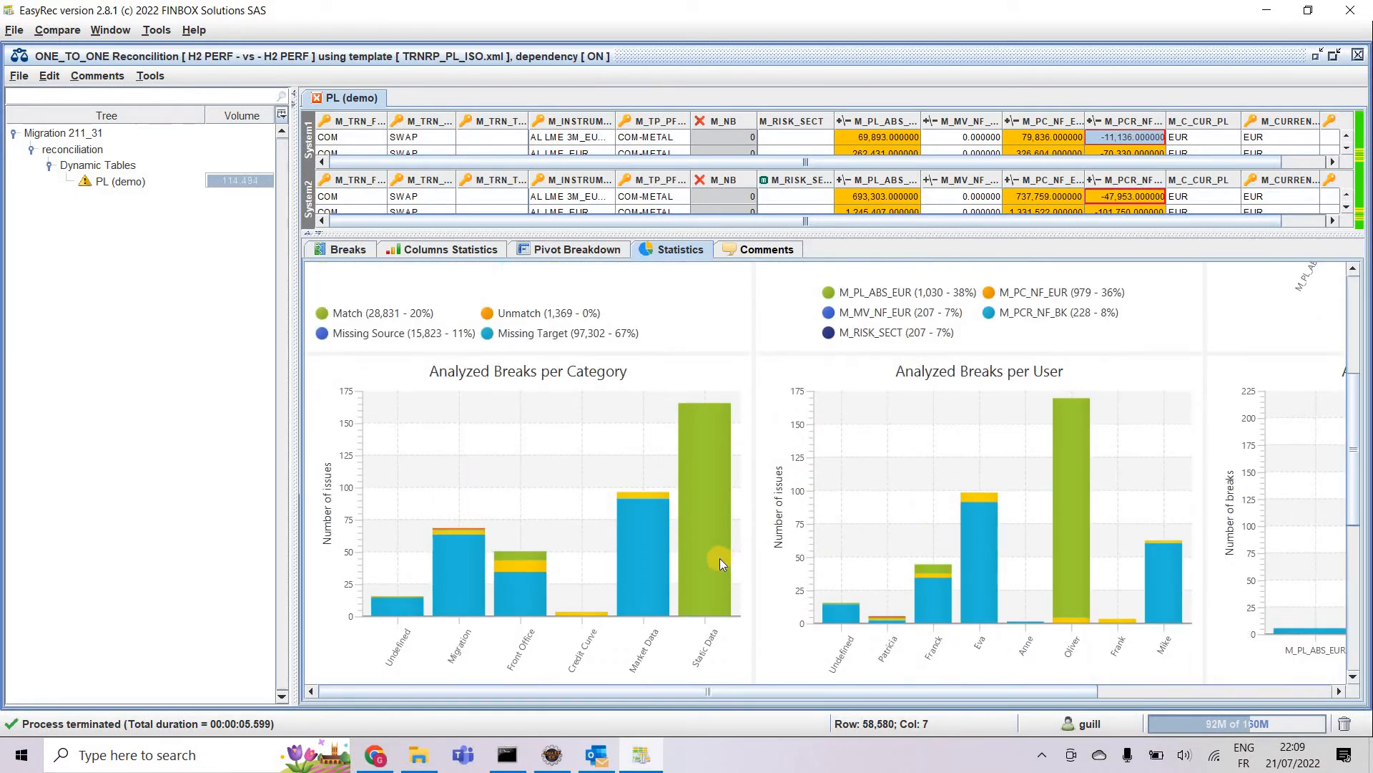
scroll(664, 465, down, 5)
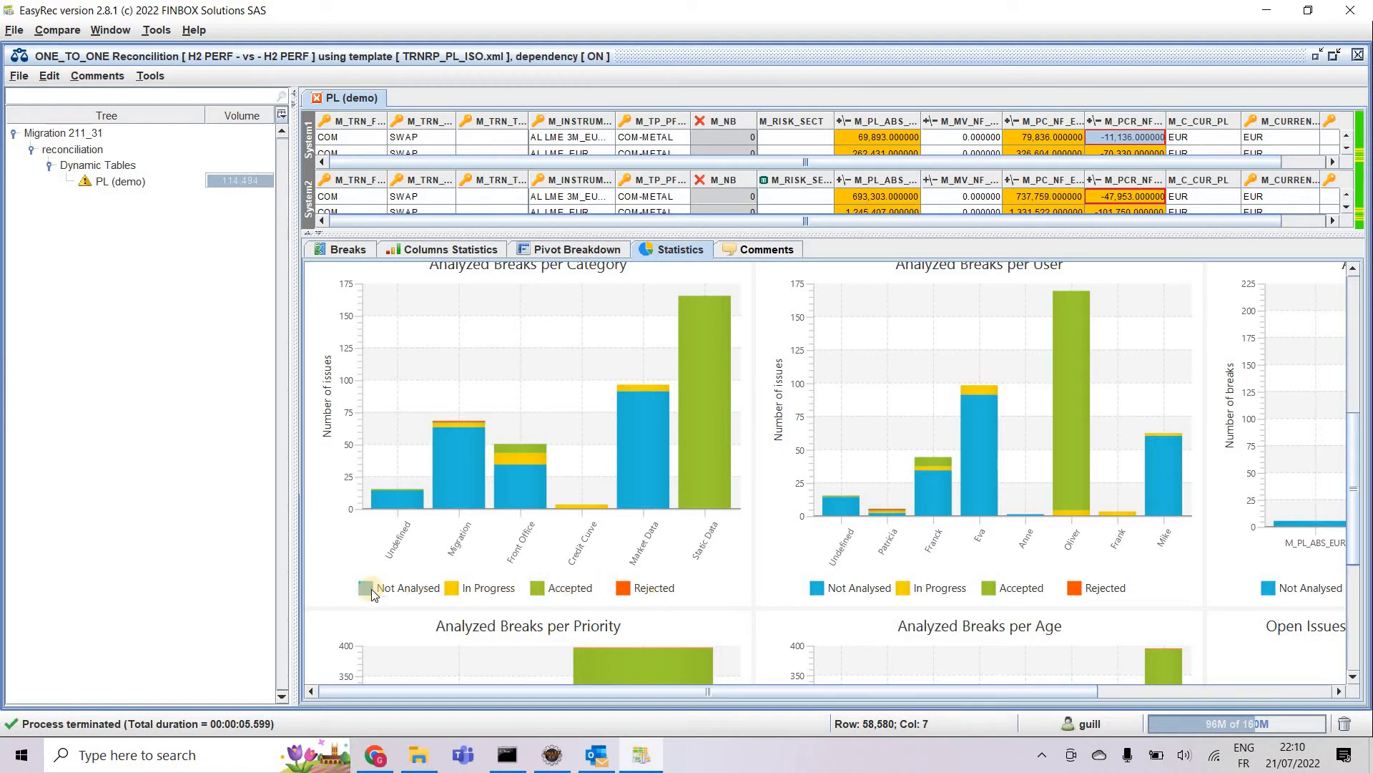
scroll(724, 474, up, 5)
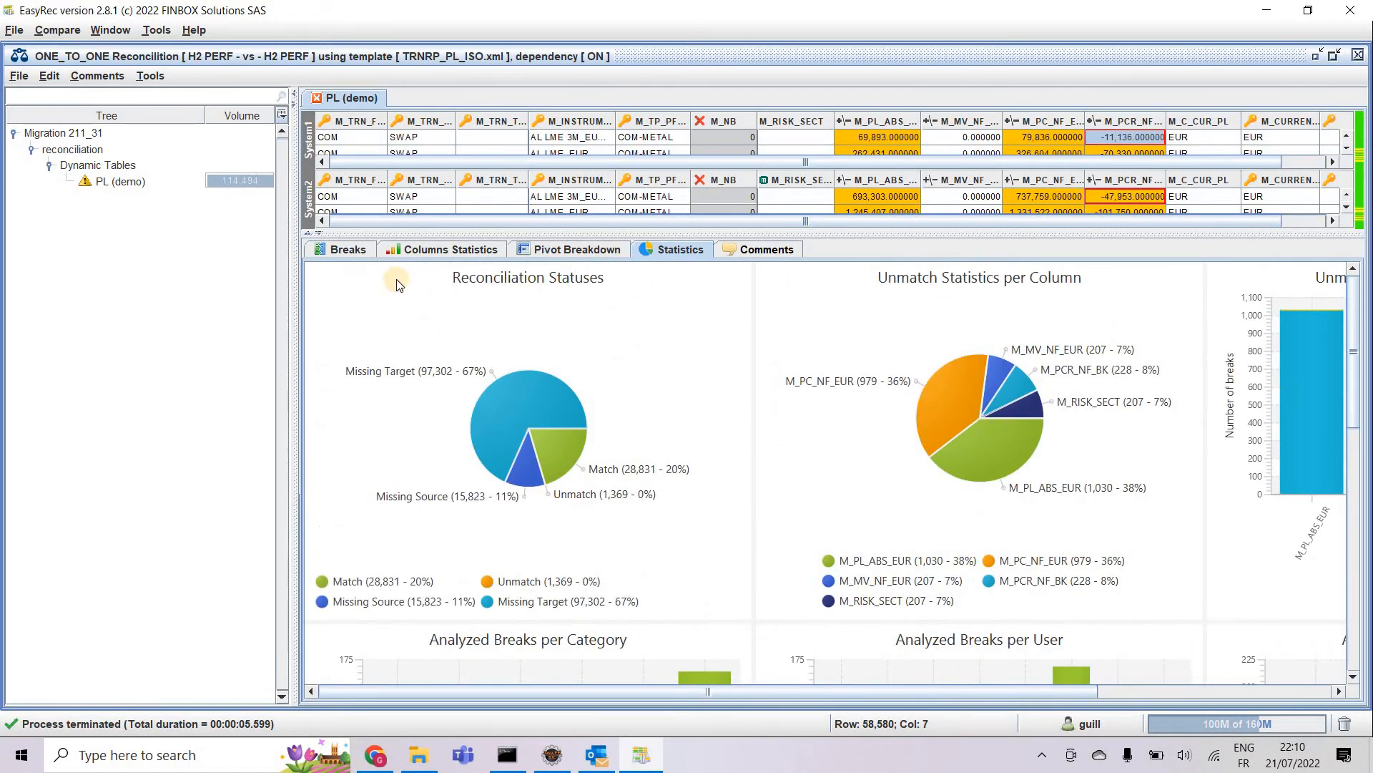
click(349, 249)
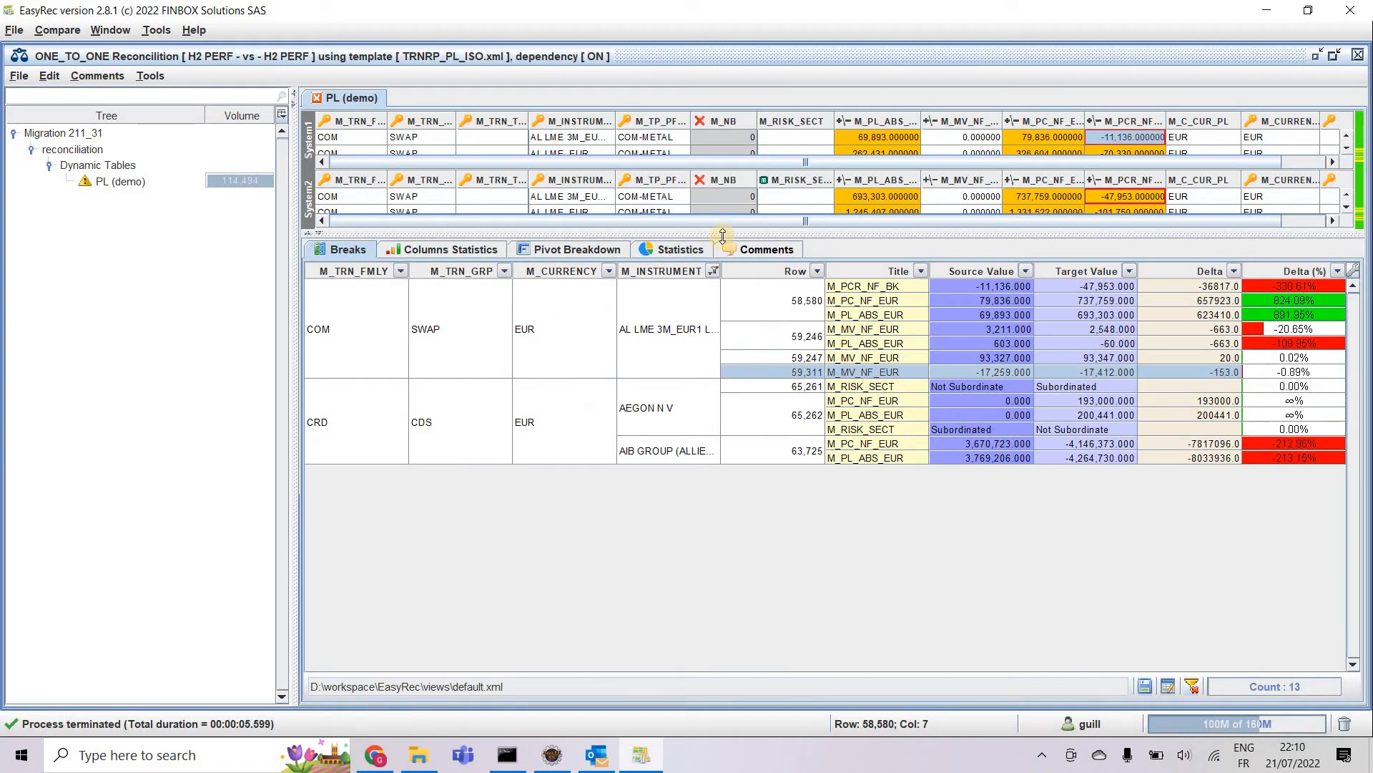
drag(719, 236, 719, 493)
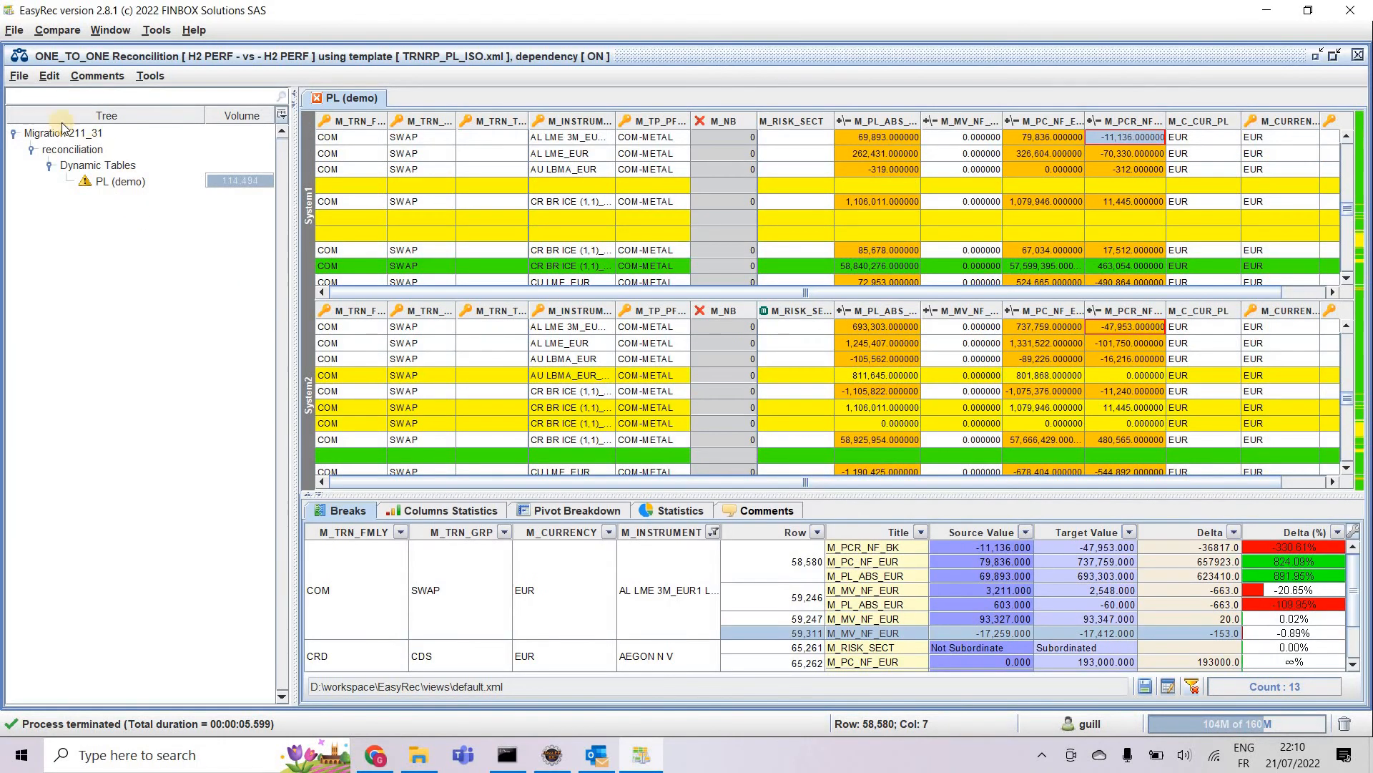
- Generate an Excel report of the reconciliation over the first existing .xlsx file in the reports folder, and open it
click(20, 77)
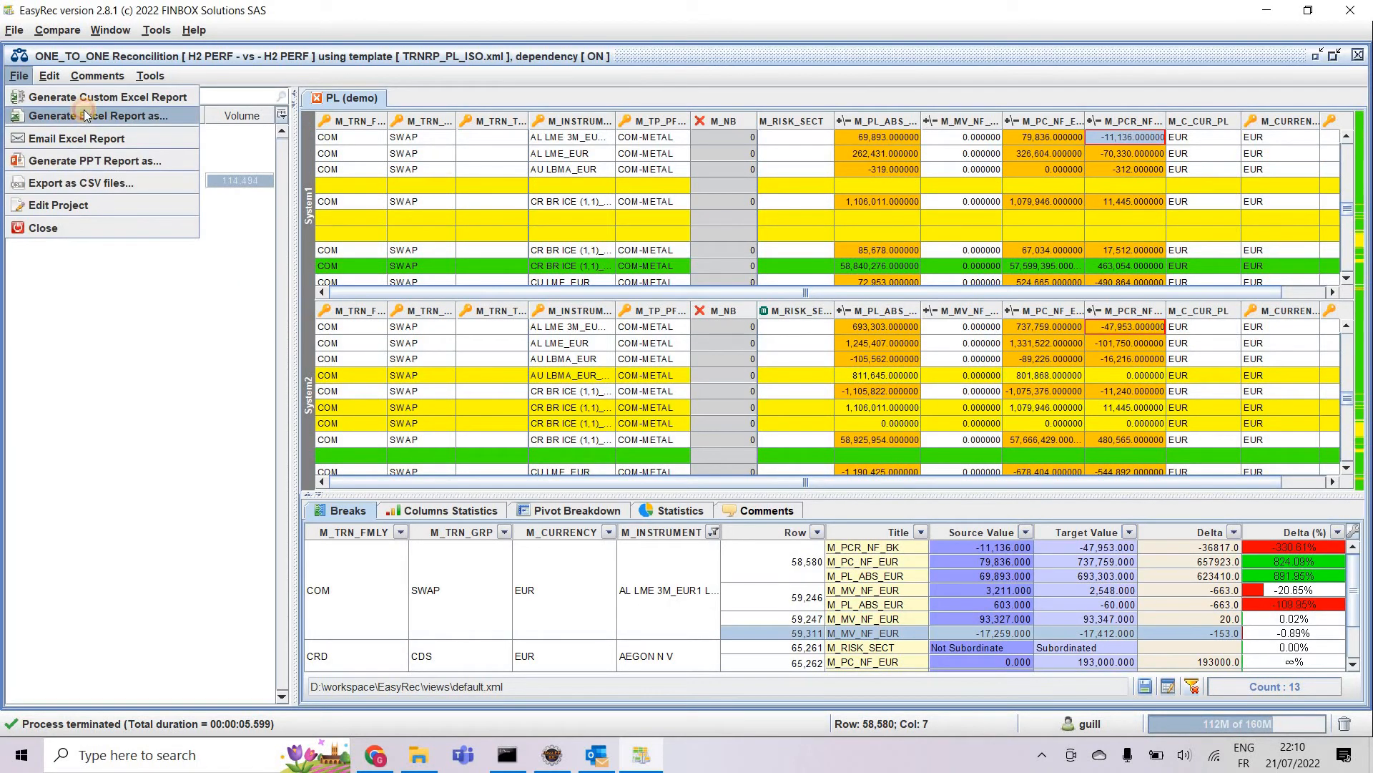
click(84, 115)
click(1189, 677)
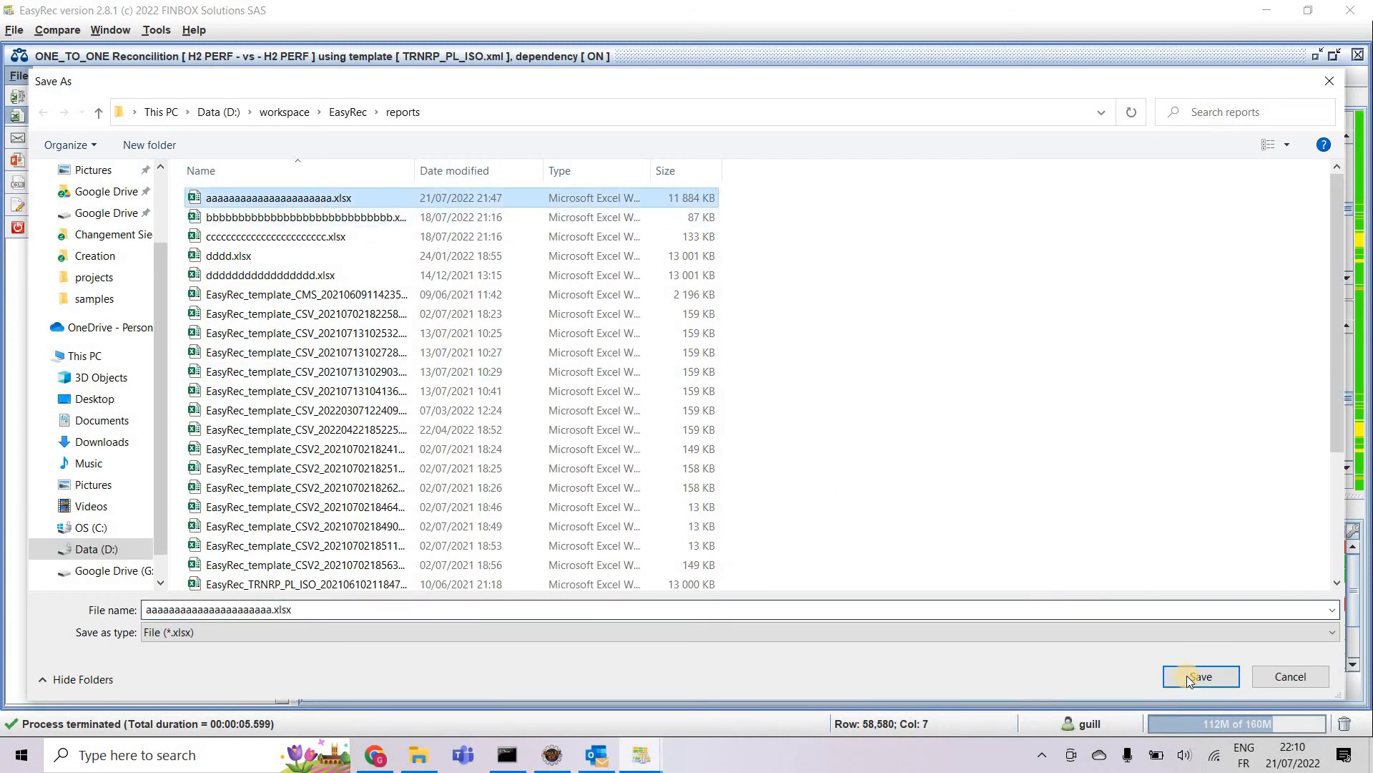
click(718, 387)
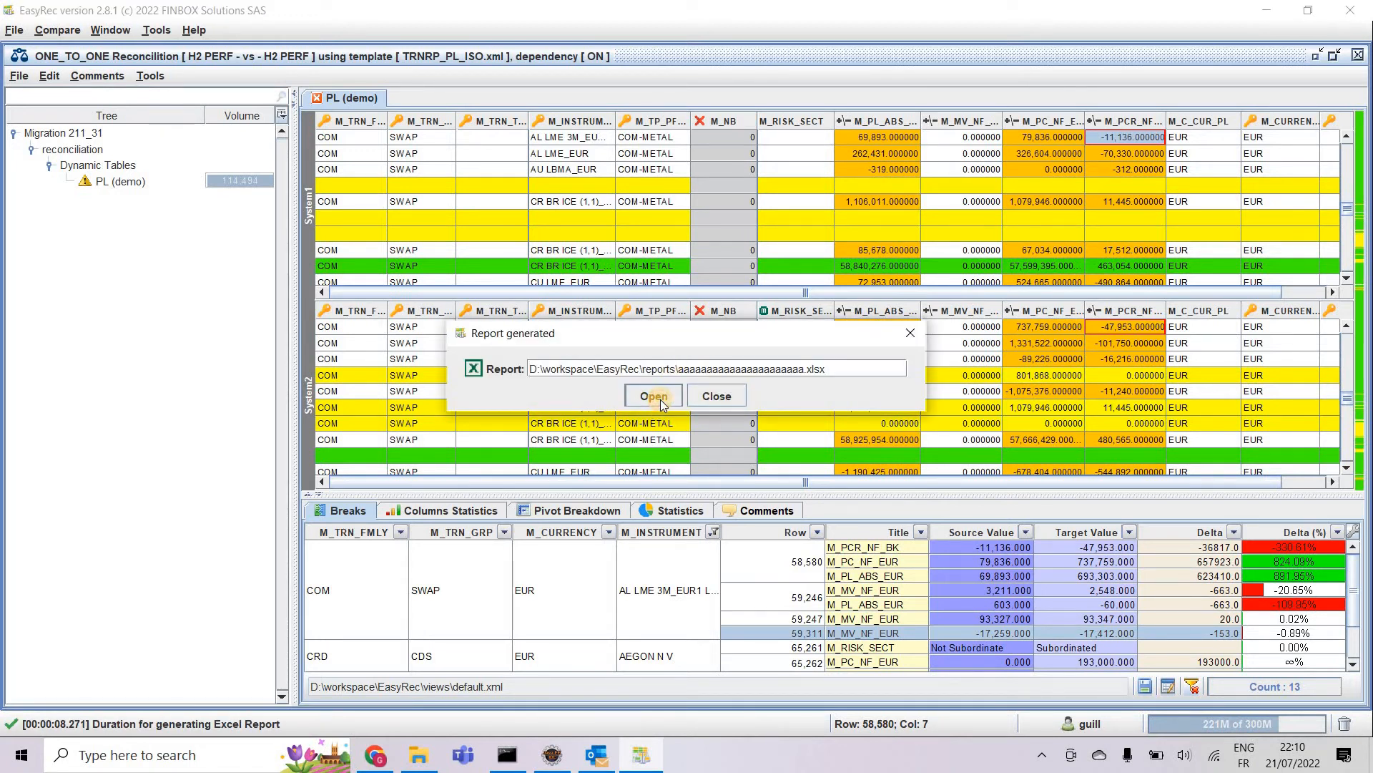
click(655, 394)
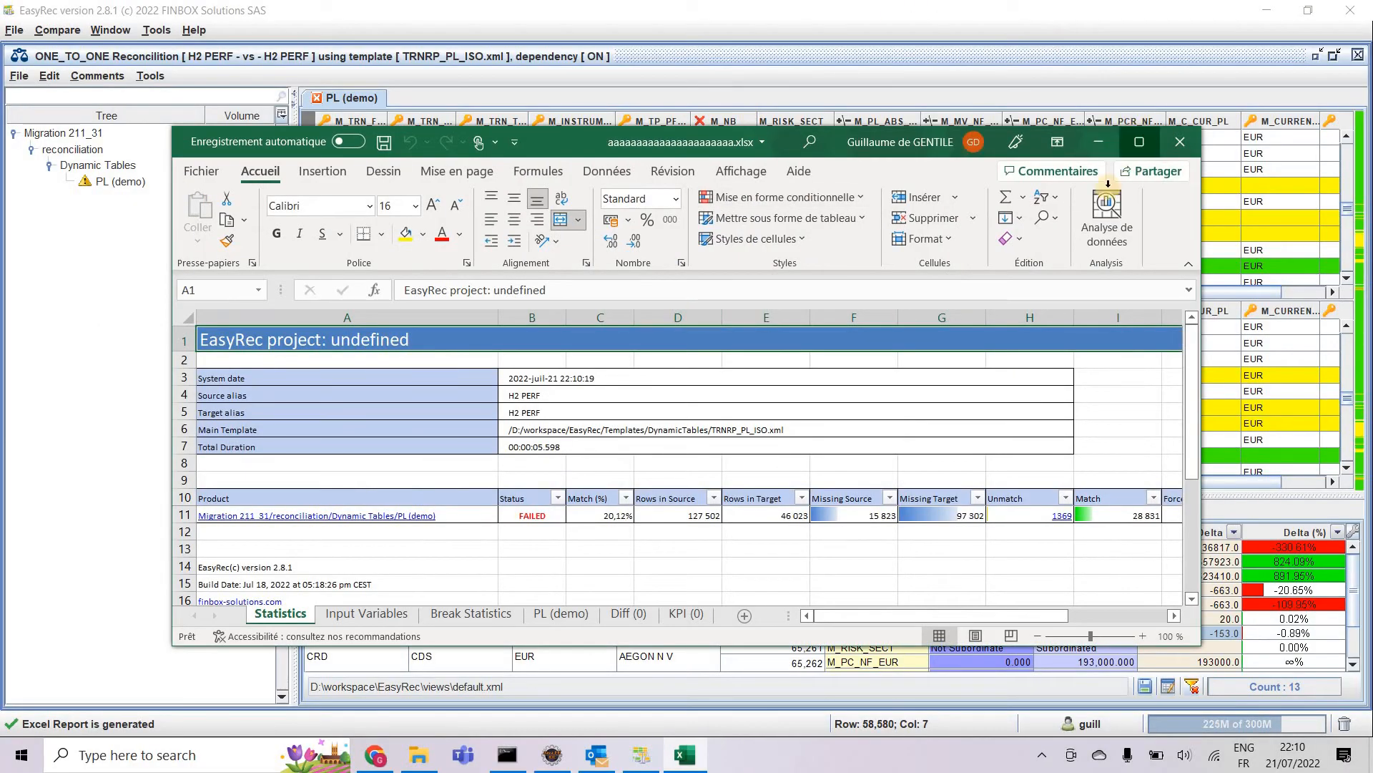
- Maximize the Excel workbook and examine the Comment, Reference, Category, Assignee, UserGroup and Status columns on the PL (demo) sheet
click(1139, 143)
click(229, 387)
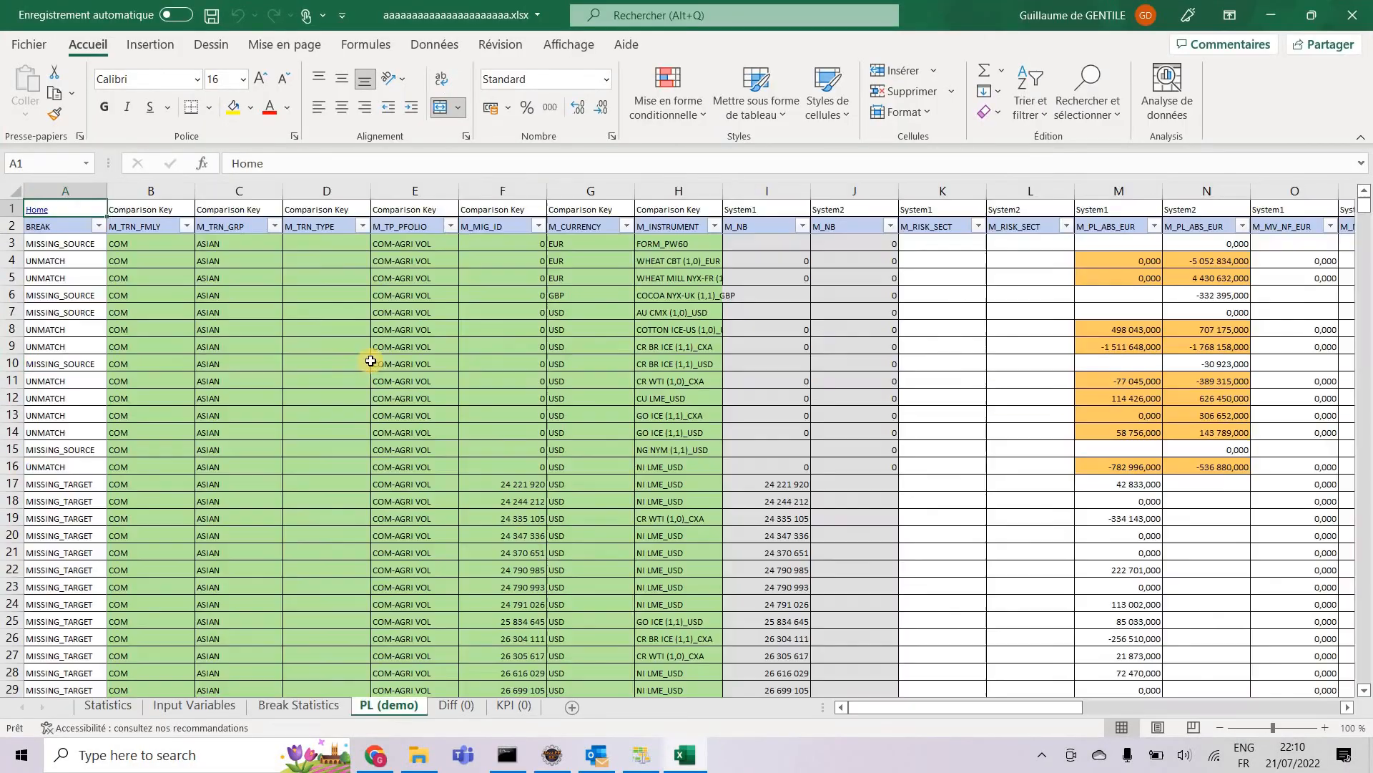
click(656, 506)
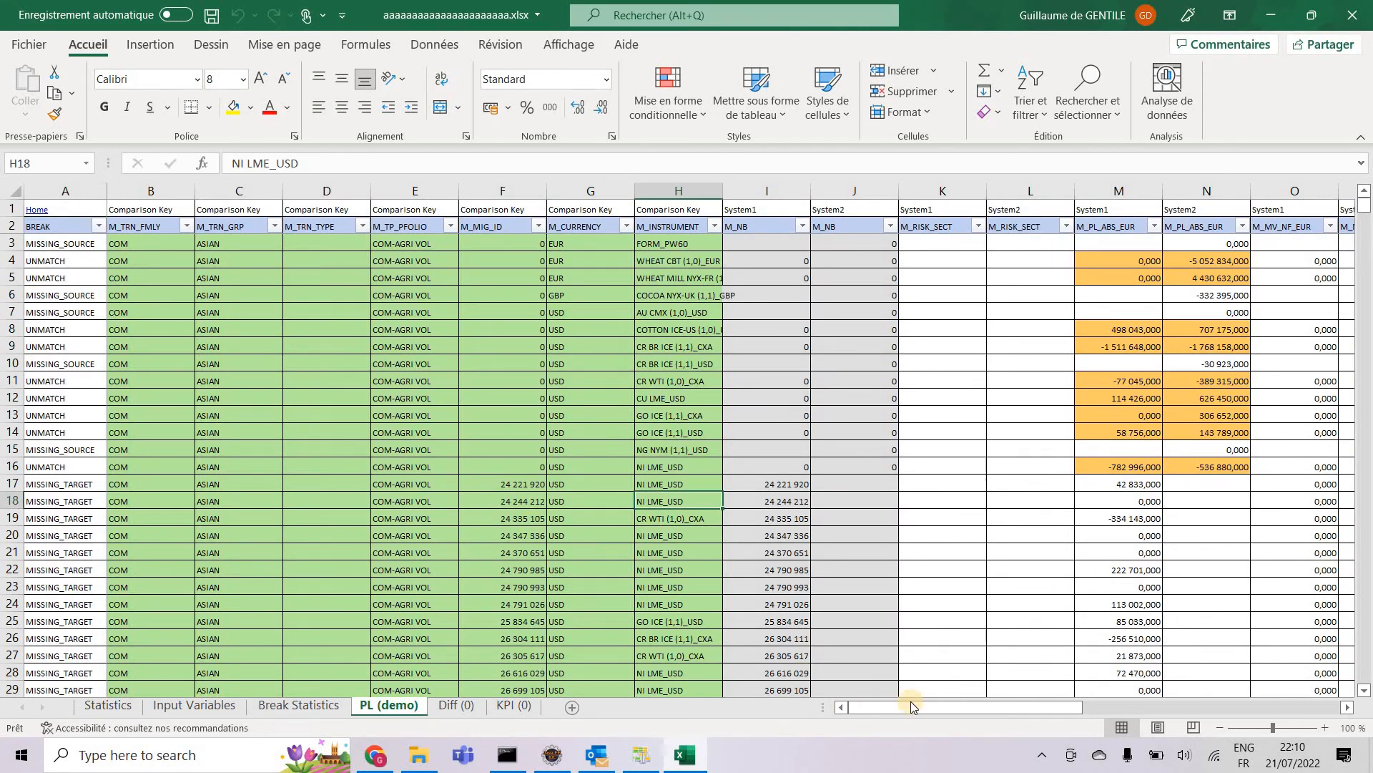
drag(943, 706, 1316, 711)
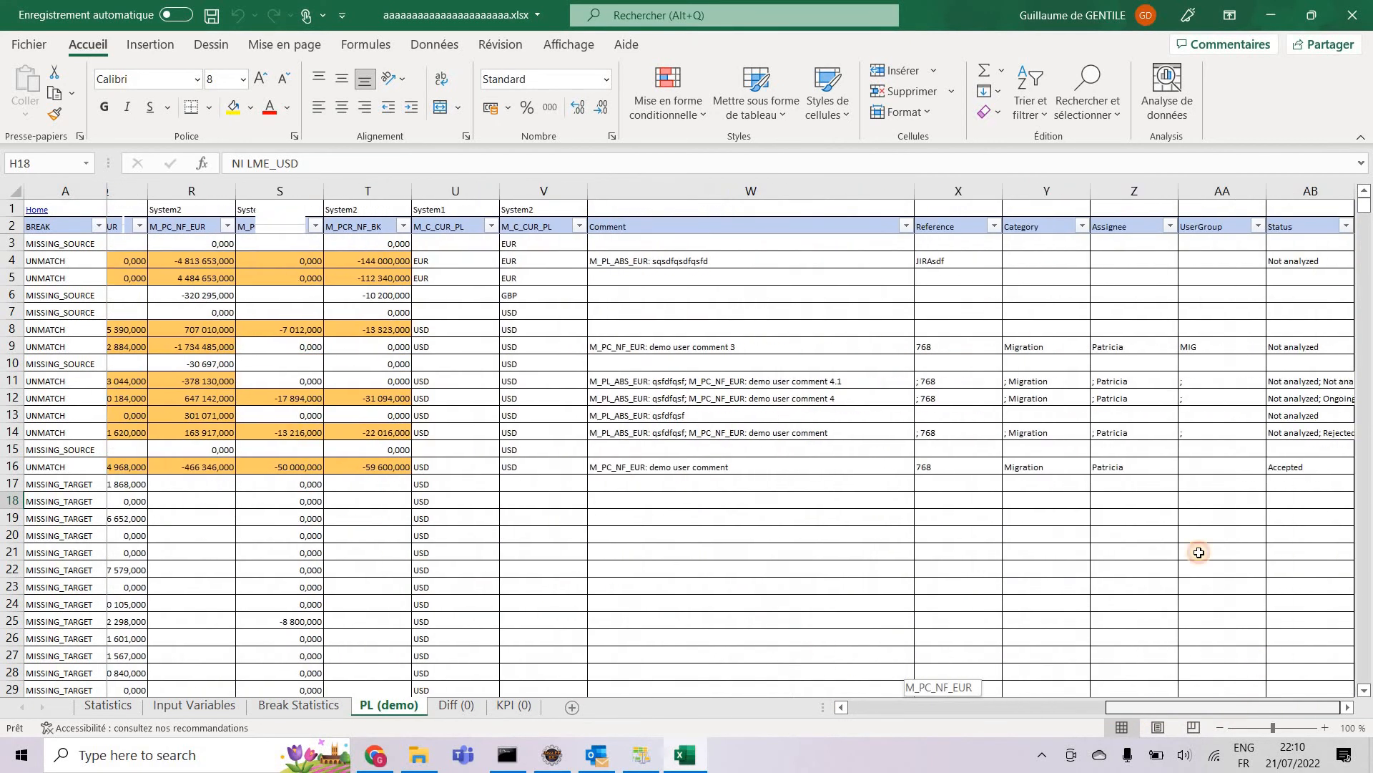
drag(821, 204, 1309, 194)
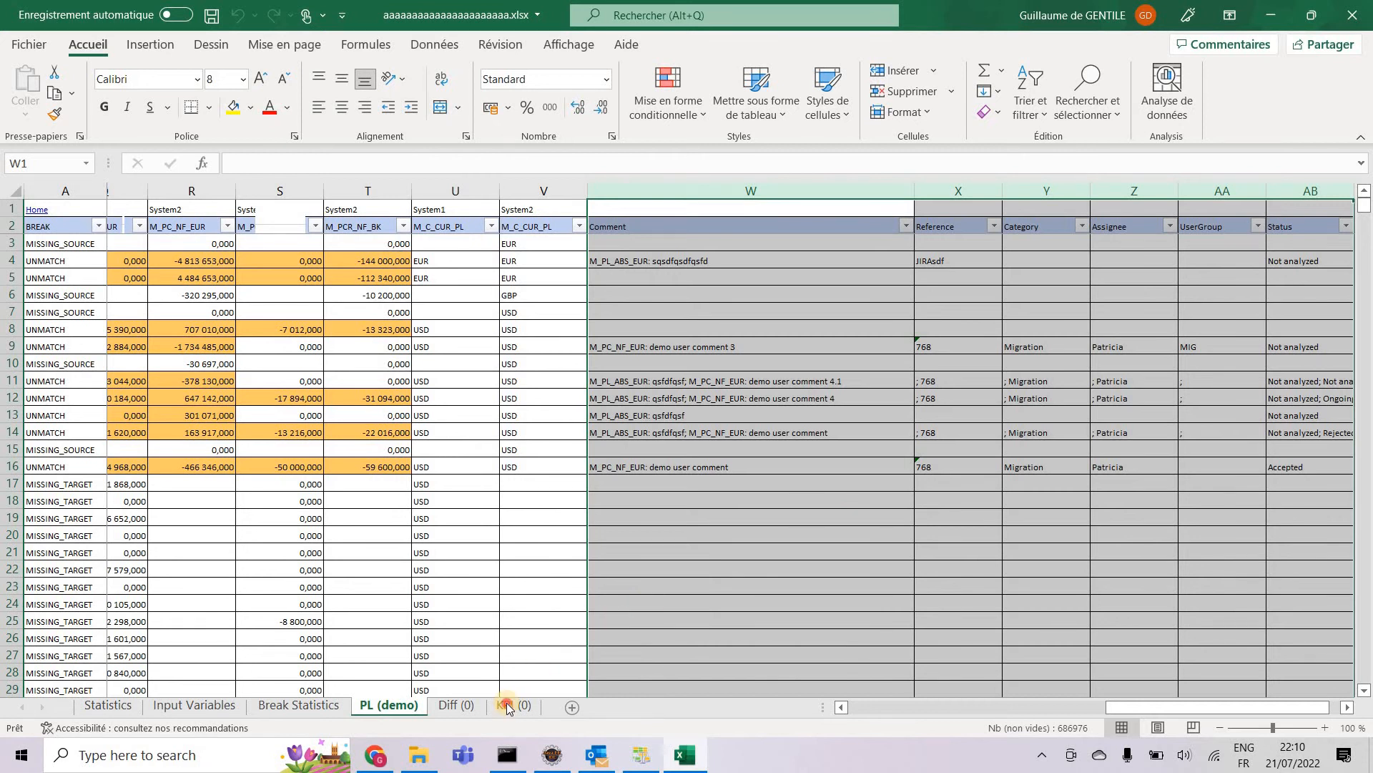
- Review the charts and per-column statistics table on the KPI (0) sheet, and close the workbook to return to EasyRec
click(509, 706)
scroll(830, 349, down, 4)
scroll(830, 348, down, 9)
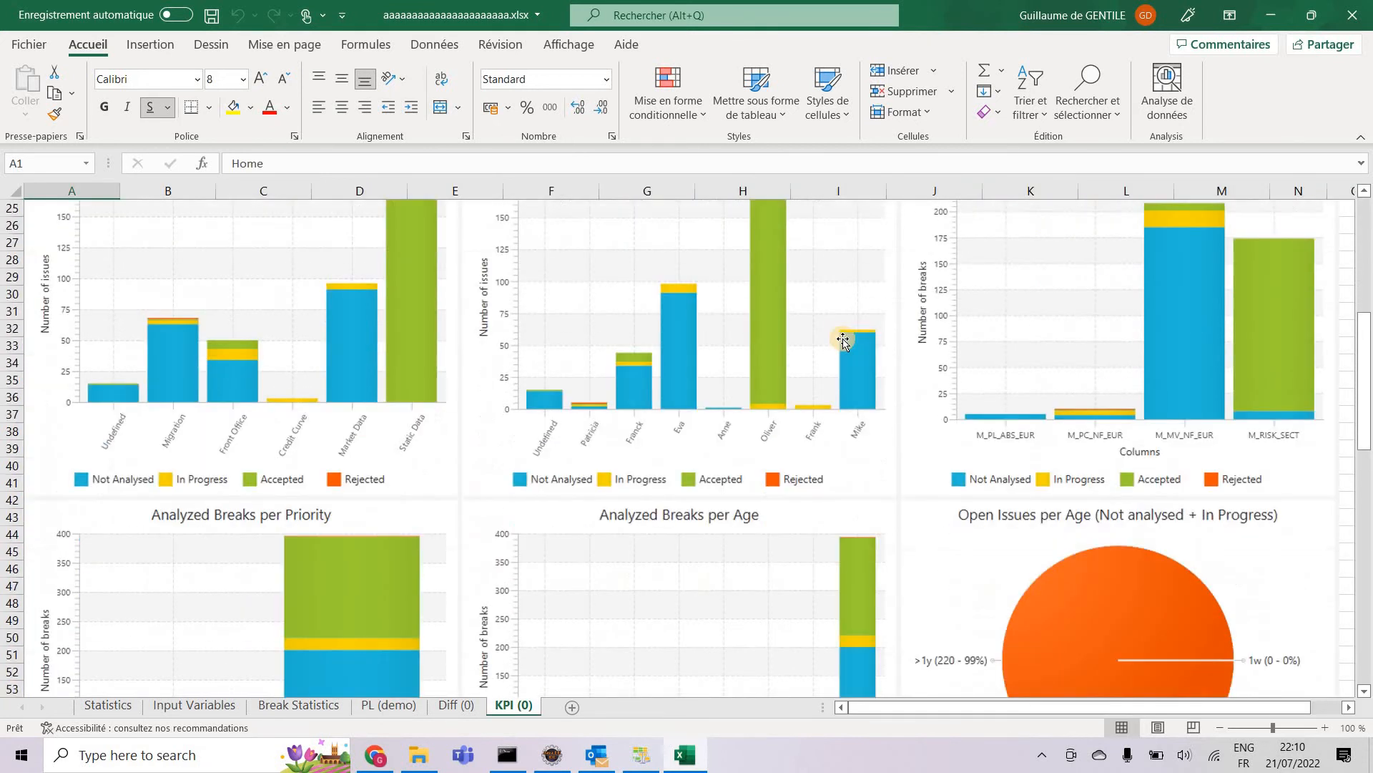
scroll(849, 331, down, 13)
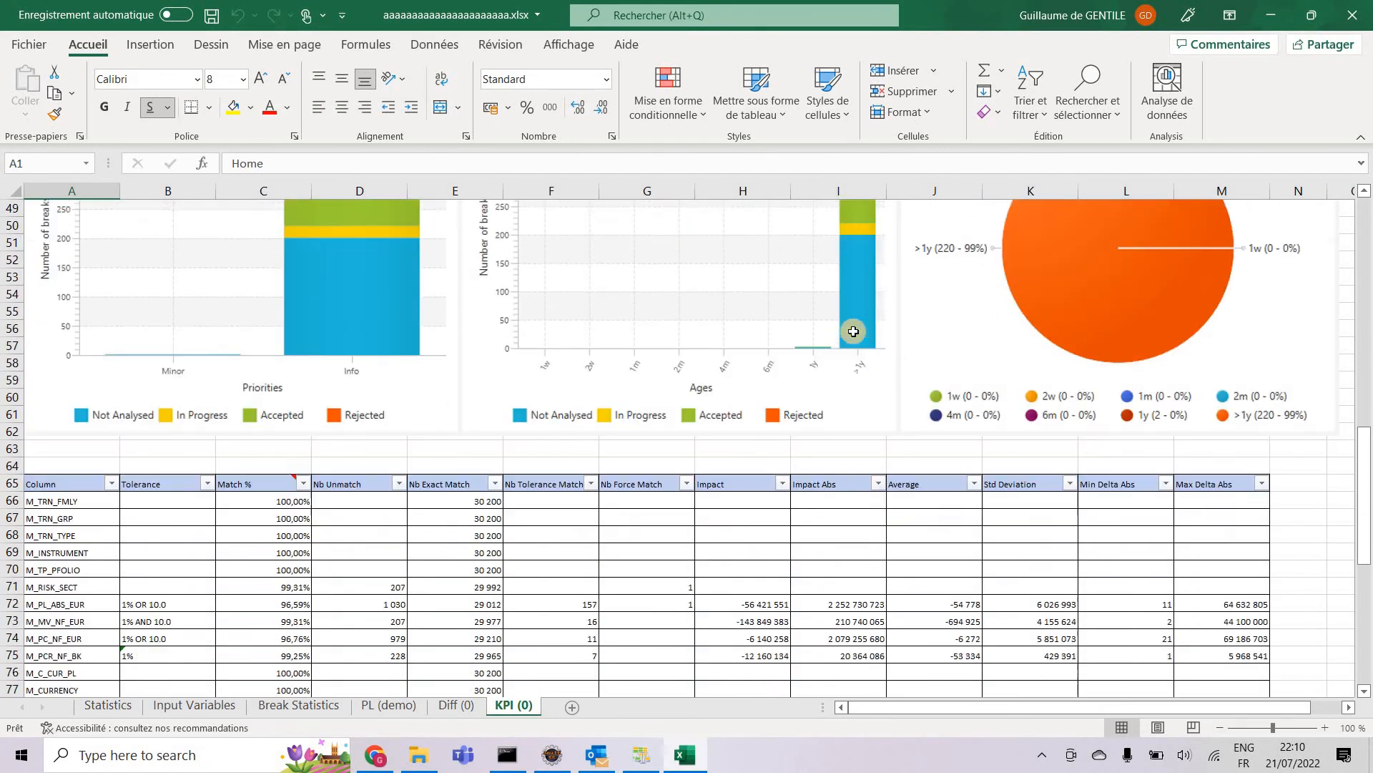
scroll(834, 355, up, 20)
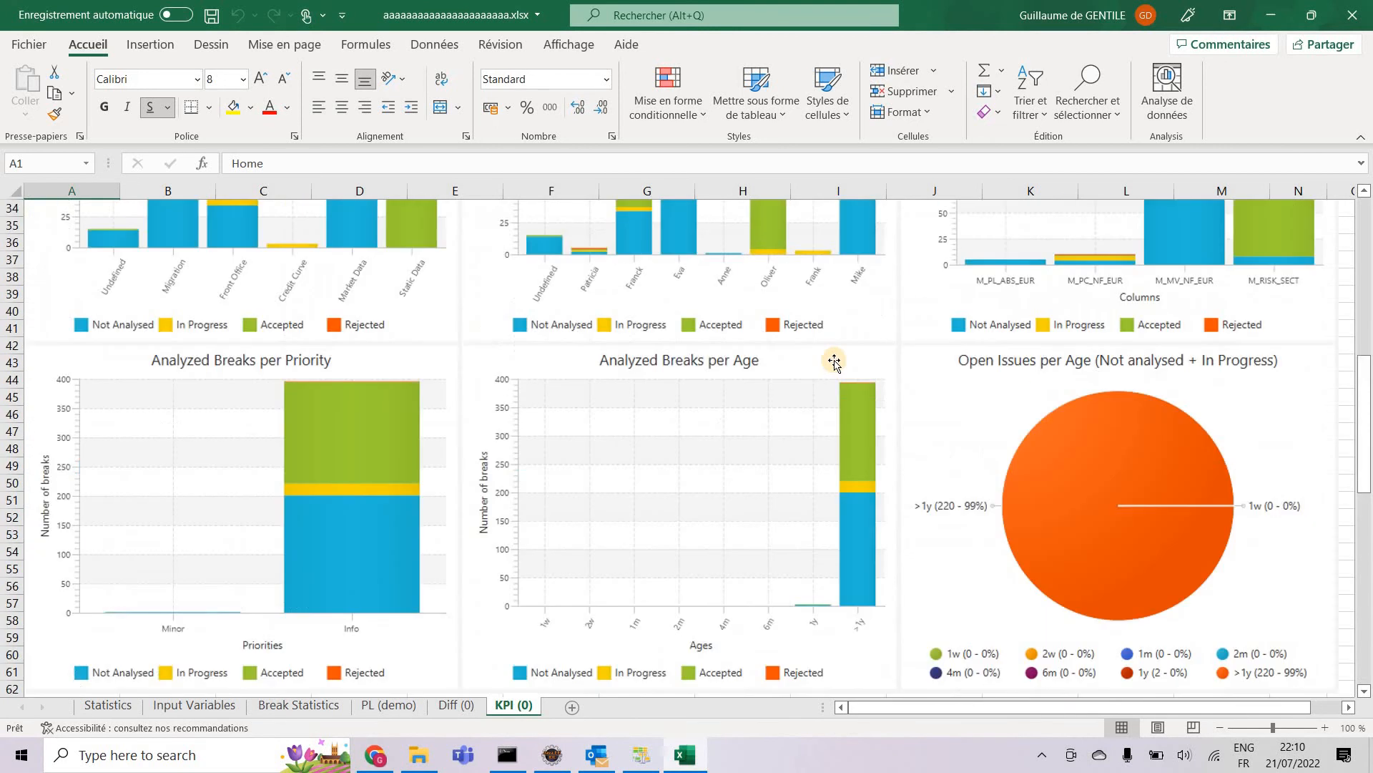
click(109, 705)
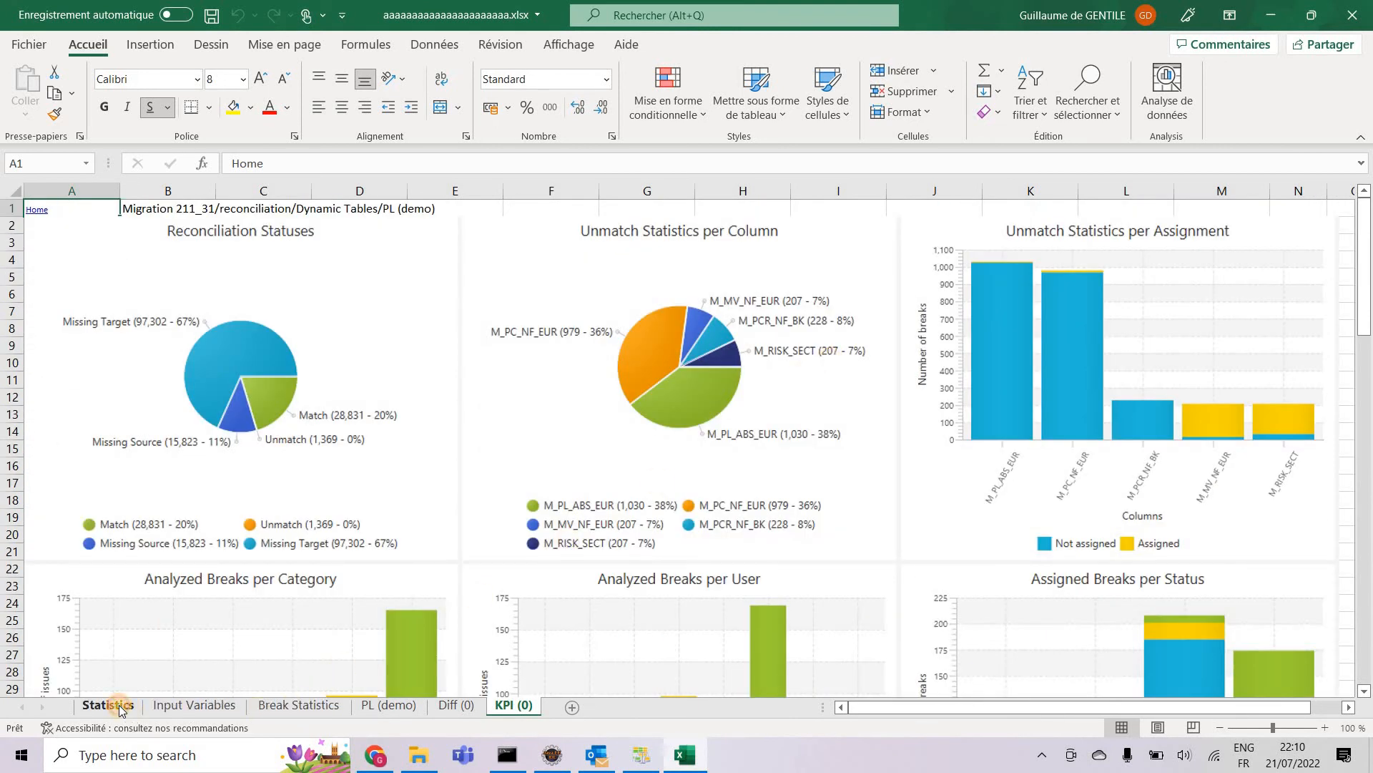
click(1354, 12)
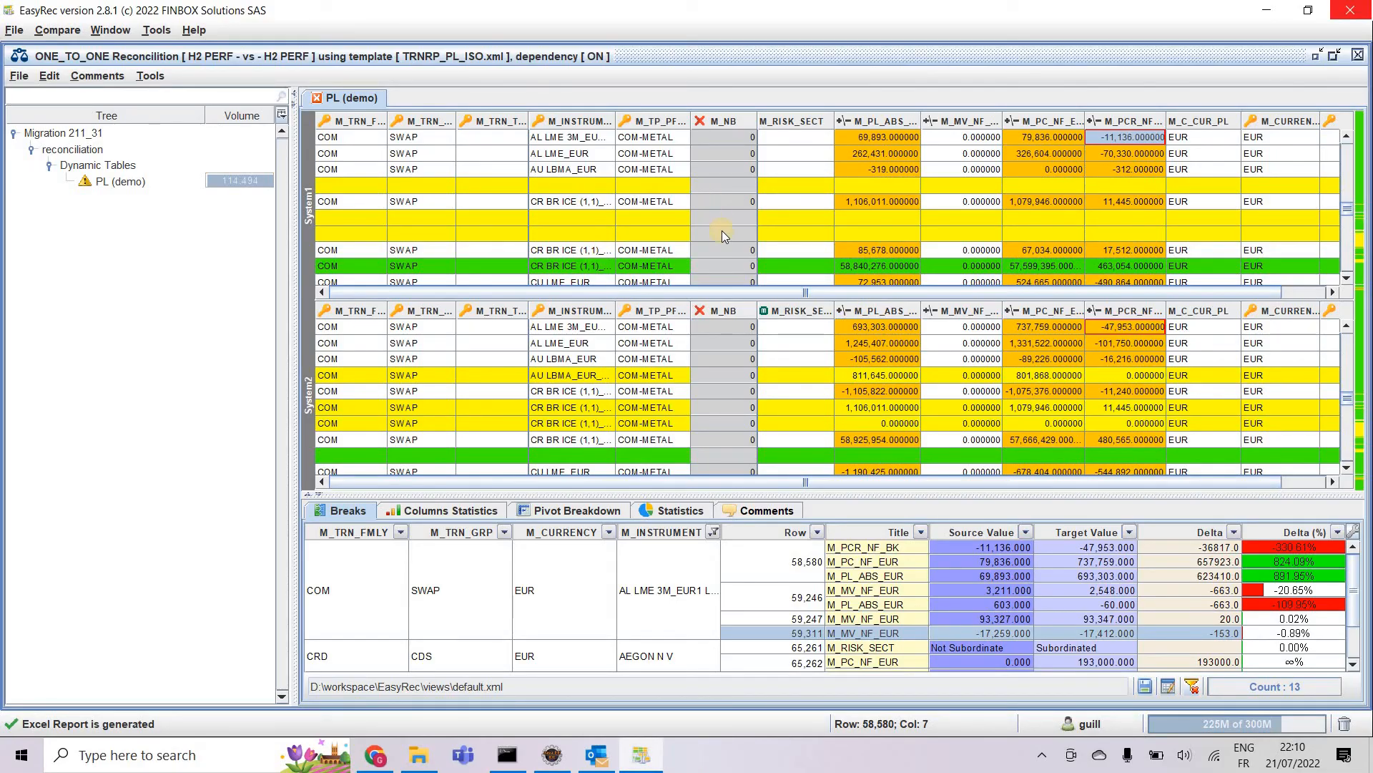
- Show the Comments view listing the user comments of the reconciliation
click(782, 512)
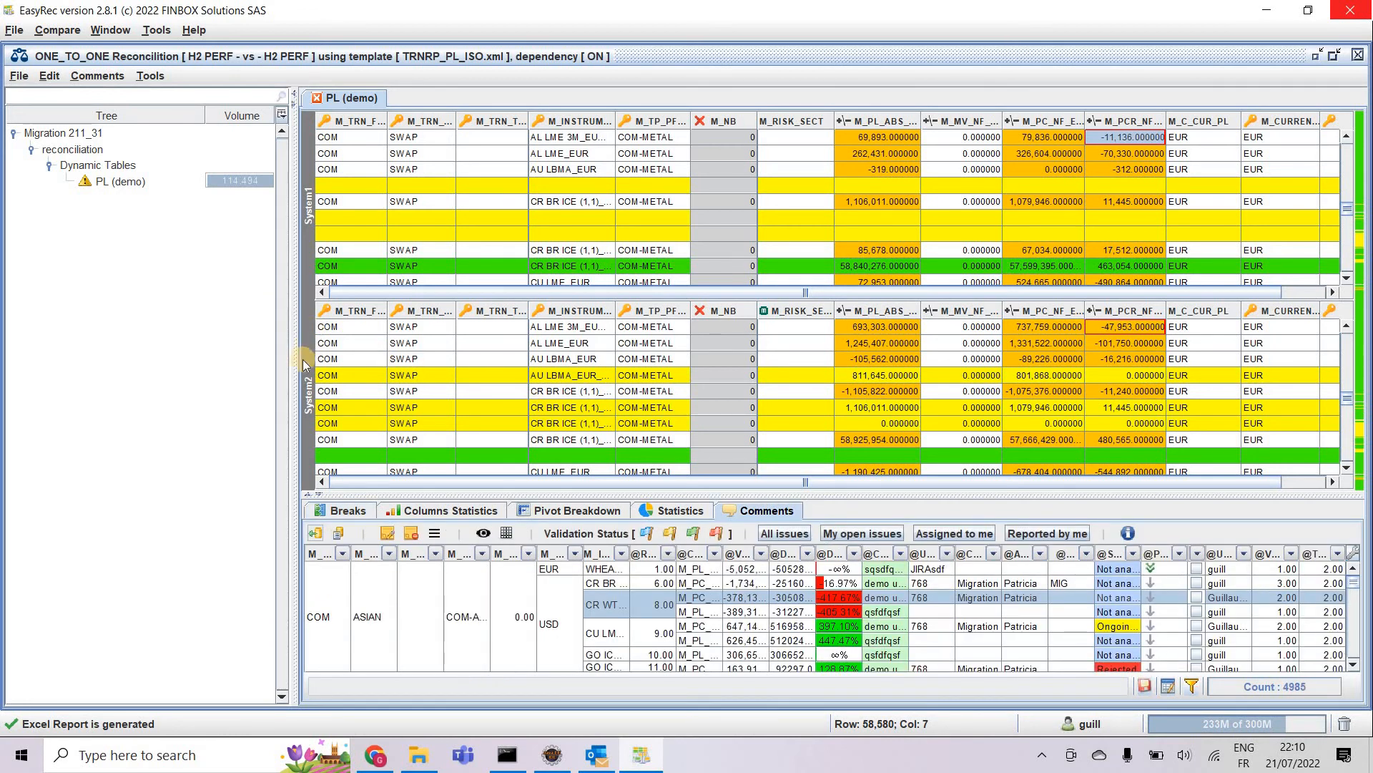